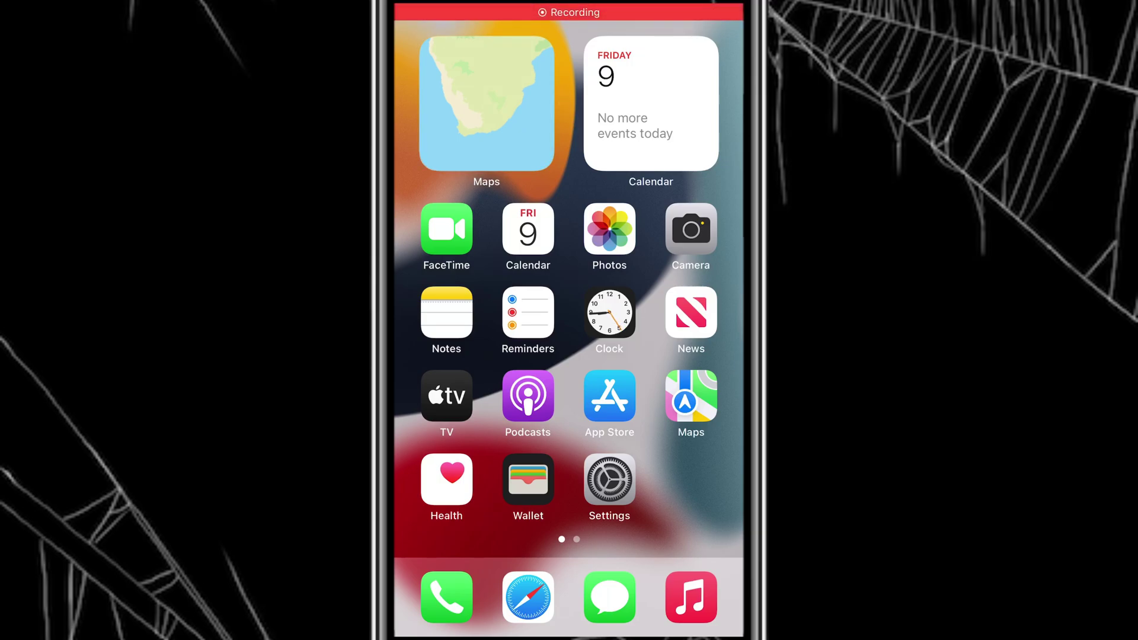
Download TrollInstallerX.ipa from the GitHub 1.0.2 release and check its download progress.
{"action": "left_click", "coordinate": [529, 596]}
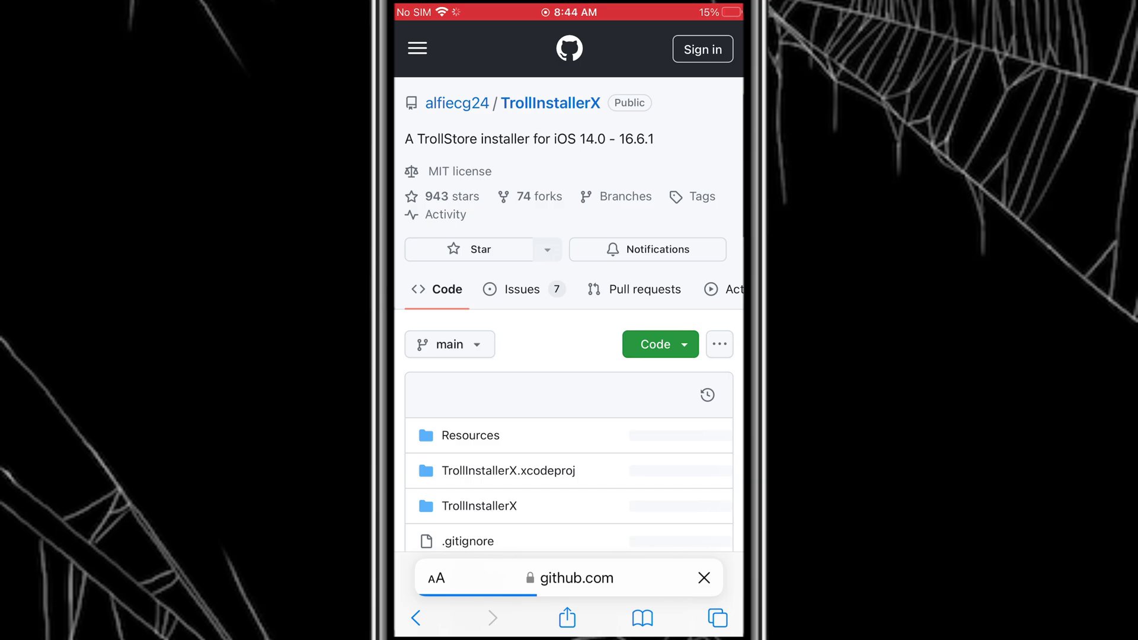
{"action": "scroll", "coordinate": [569, 356], "scroll_direction": "down", "scroll_amount": 3}
{"action": "scroll", "coordinate": [570, 355], "scroll_direction": "down", "scroll_amount": 5}
{"action": "scroll", "coordinate": [569, 355], "scroll_direction": "down", "scroll_amount": 5}
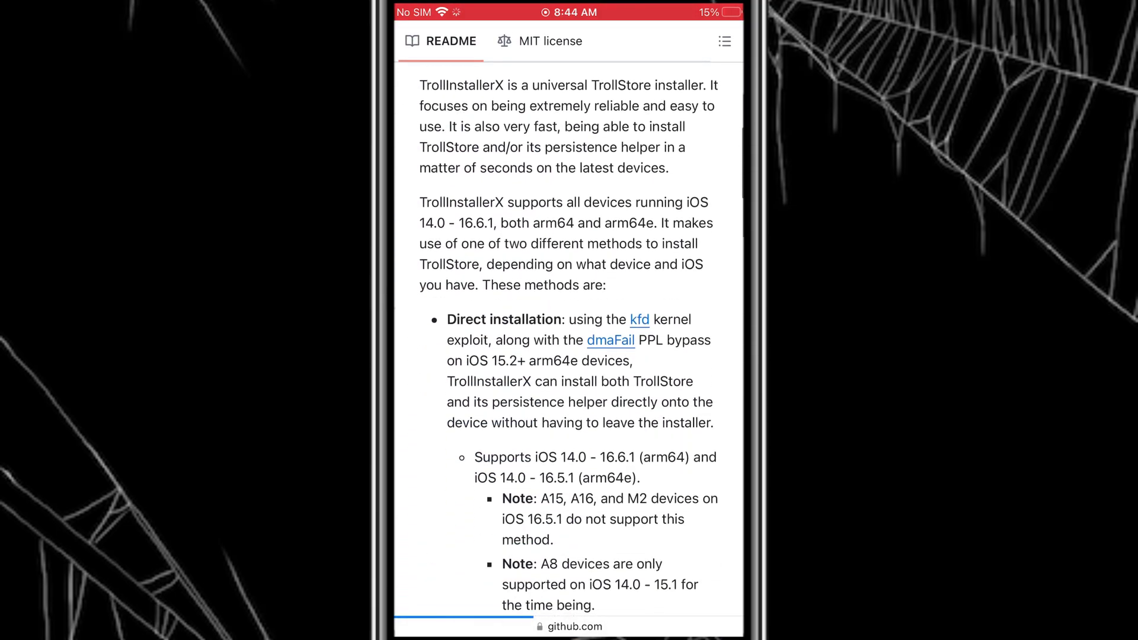
{"action": "scroll", "coordinate": [569, 356], "scroll_direction": "down", "scroll_amount": 5}
{"action": "scroll", "coordinate": [569, 356], "scroll_direction": "down", "scroll_amount": 5}
{"action": "scroll", "coordinate": [569, 356], "scroll_direction": "up", "scroll_amount": 1}
{"action": "scroll", "coordinate": [569, 356], "scroll_direction": "down", "scroll_amount": 5}
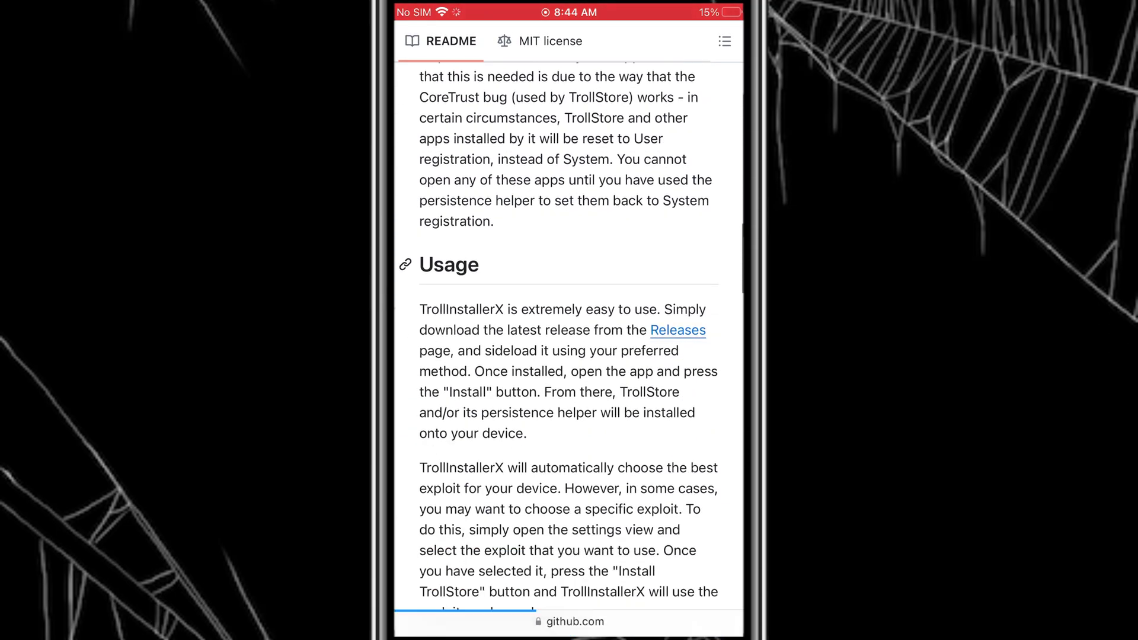
{"action": "scroll", "coordinate": [569, 356], "scroll_direction": "down", "scroll_amount": 5}
{"action": "scroll", "coordinate": [569, 356], "scroll_direction": "down", "scroll_amount": 5}
{"action": "scroll", "coordinate": [569, 356], "scroll_direction": "down", "scroll_amount": 5}
{"action": "scroll", "coordinate": [570, 356], "scroll_direction": "down", "scroll_amount": 5}
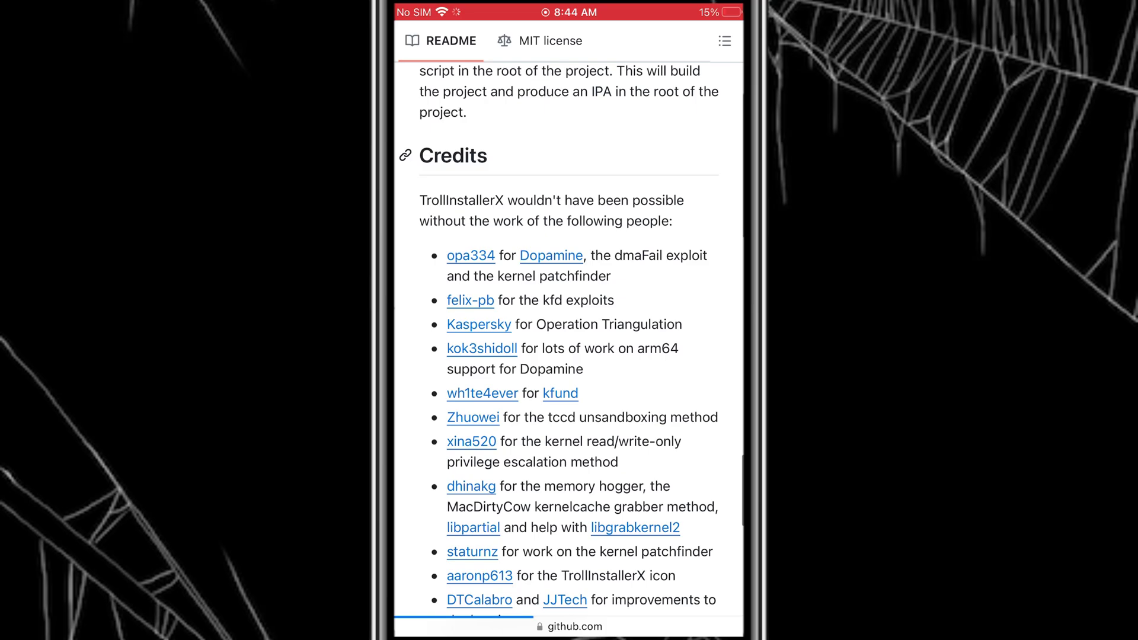
{"action": "scroll", "coordinate": [569, 356], "scroll_direction": "down", "scroll_amount": 5}
{"action": "scroll", "coordinate": [569, 356], "scroll_direction": "down", "scroll_amount": 5}
{"action": "scroll", "coordinate": [569, 356], "scroll_direction": "up", "scroll_amount": 2}
{"action": "scroll", "coordinate": [569, 356], "scroll_direction": "up", "scroll_amount": 1}
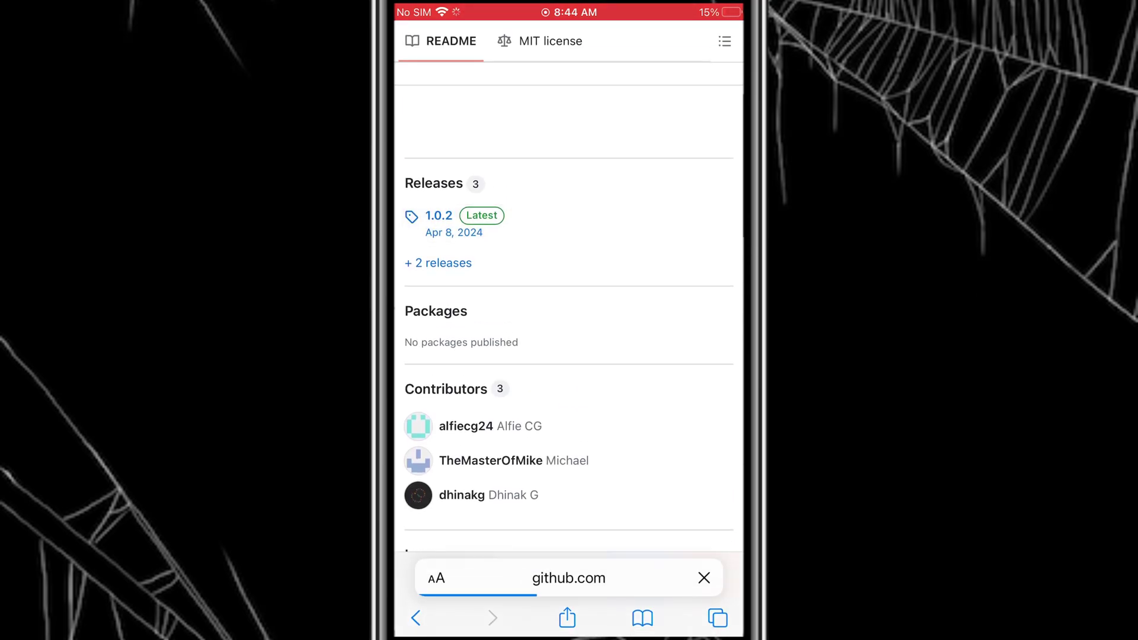
{"action": "scroll", "coordinate": [569, 356], "scroll_direction": "down", "scroll_amount": 2}
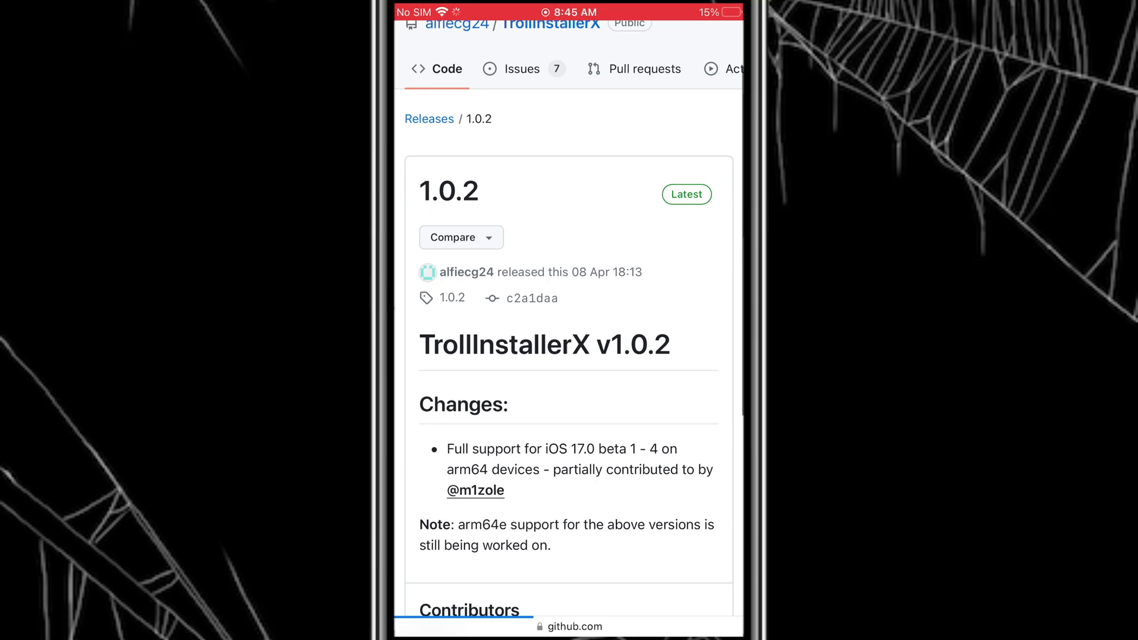
{"action": "scroll", "coordinate": [569, 357], "scroll_direction": "down", "scroll_amount": 5}
{"action": "scroll", "coordinate": [569, 355], "scroll_direction": "down", "scroll_amount": 3}
{"action": "scroll", "coordinate": [569, 356], "scroll_direction": "down", "scroll_amount": 1}
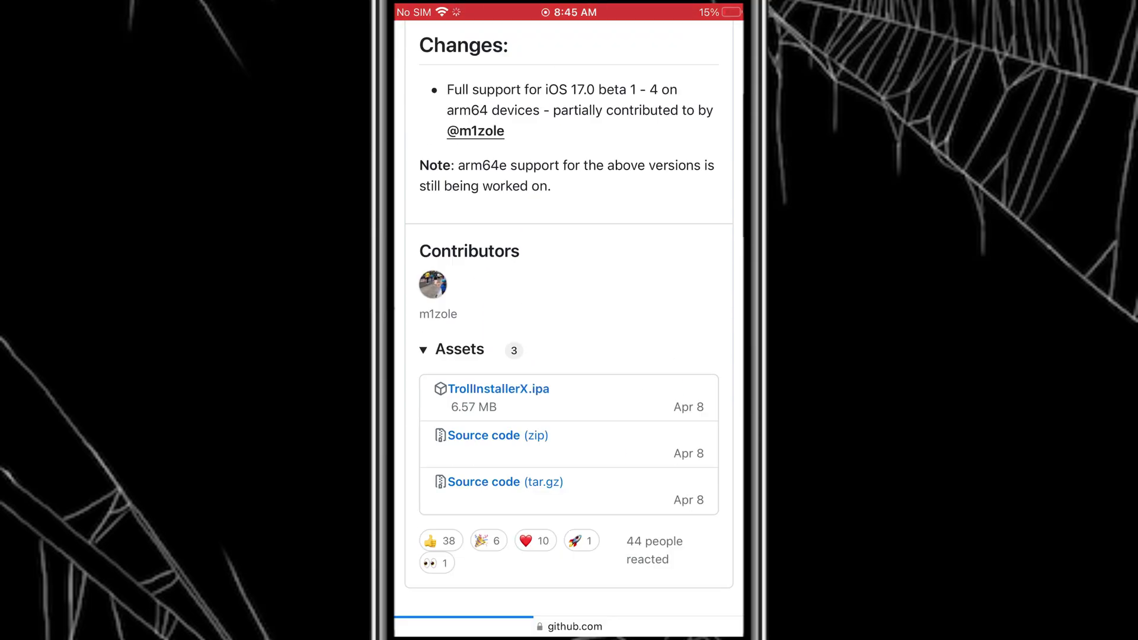
{"action": "left_click", "coordinate": [498, 389]}
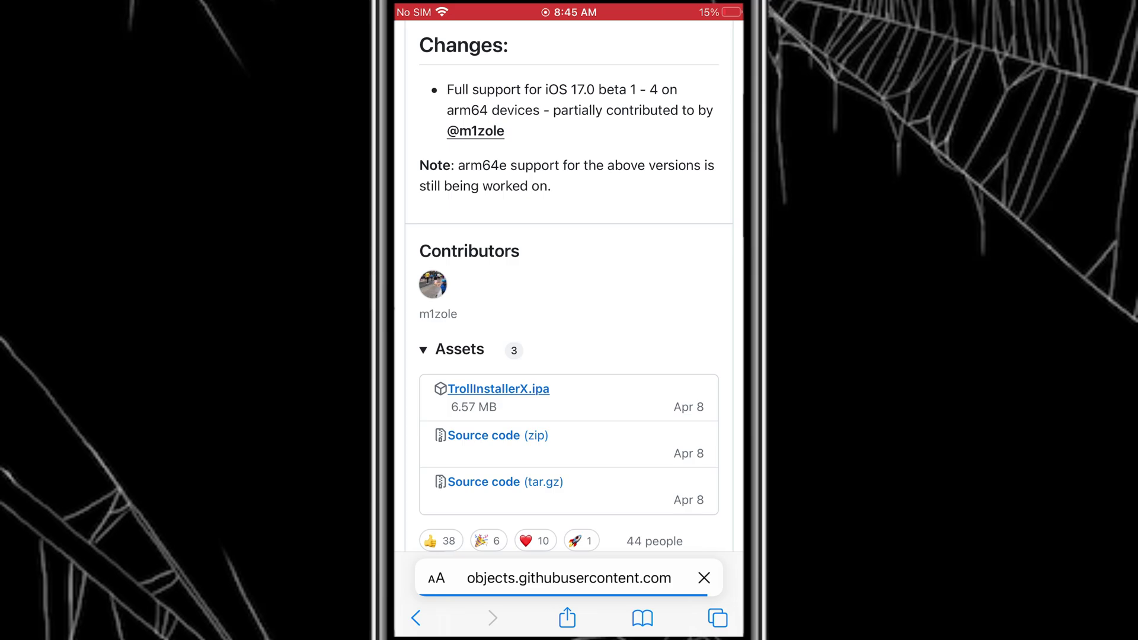
{"action": "left_click", "coordinate": [678, 312]}
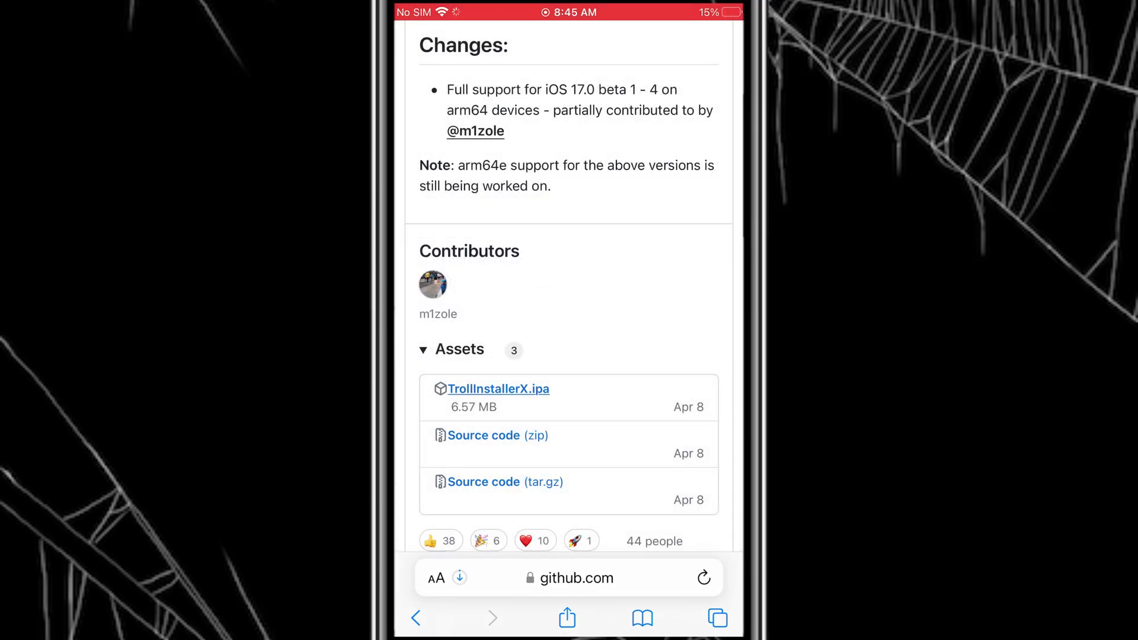
{"action": "left_click", "coordinate": [437, 578]}
{"action": "left_click", "coordinate": [466, 452]}
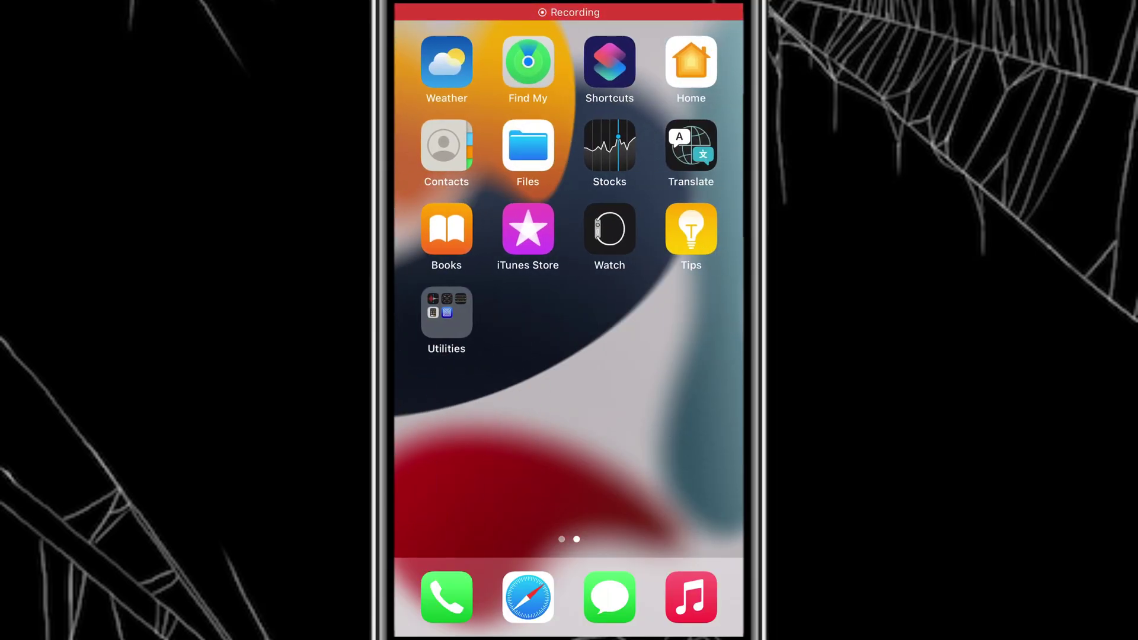
Find TrollInstallerX.ipa in Files' Downloads, then download and allow the DNS Profile from bio.link.
{"action": "left_click", "coordinate": [528, 146]}
{"action": "left_click", "coordinate": [461, 160]}
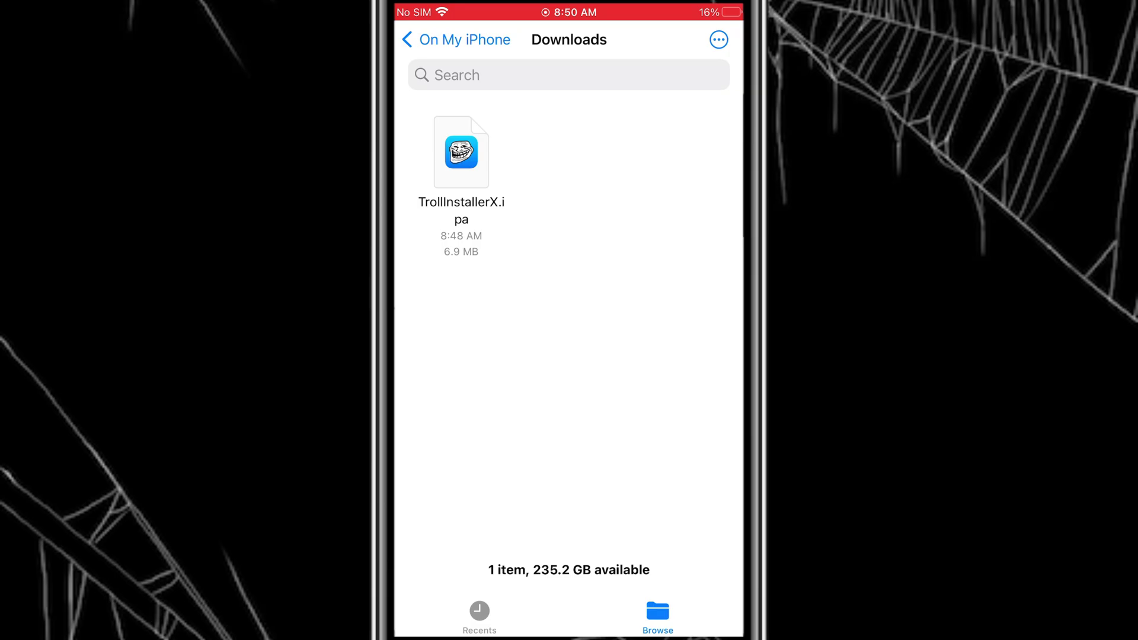
{"action": "left_click_drag", "start_coordinate": [481, 634], "coordinate": [676, 633]}
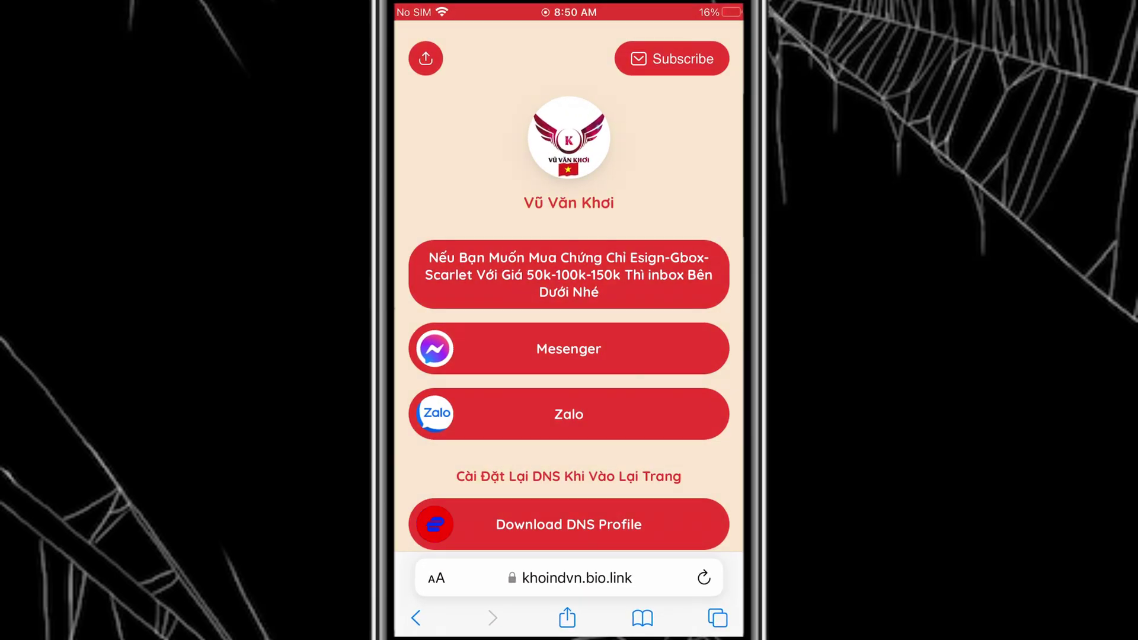
{"action": "scroll", "coordinate": [569, 355], "scroll_direction": "down", "scroll_amount": 5}
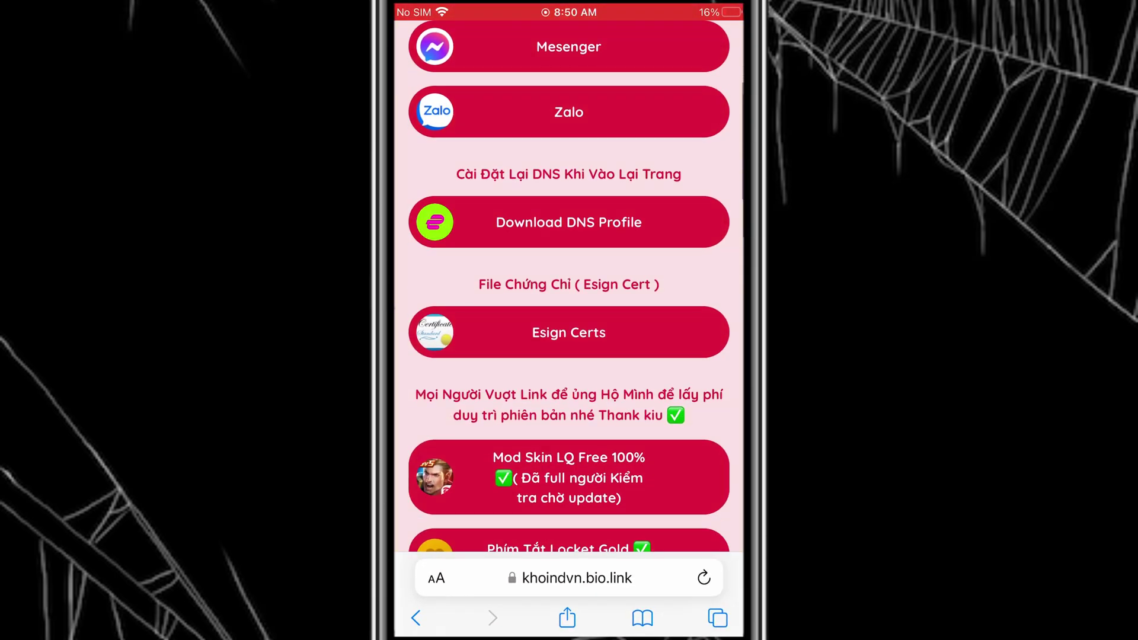
{"action": "scroll", "coordinate": [569, 286], "scroll_direction": "up", "scroll_amount": 2}
{"action": "left_click", "coordinate": [570, 296]}
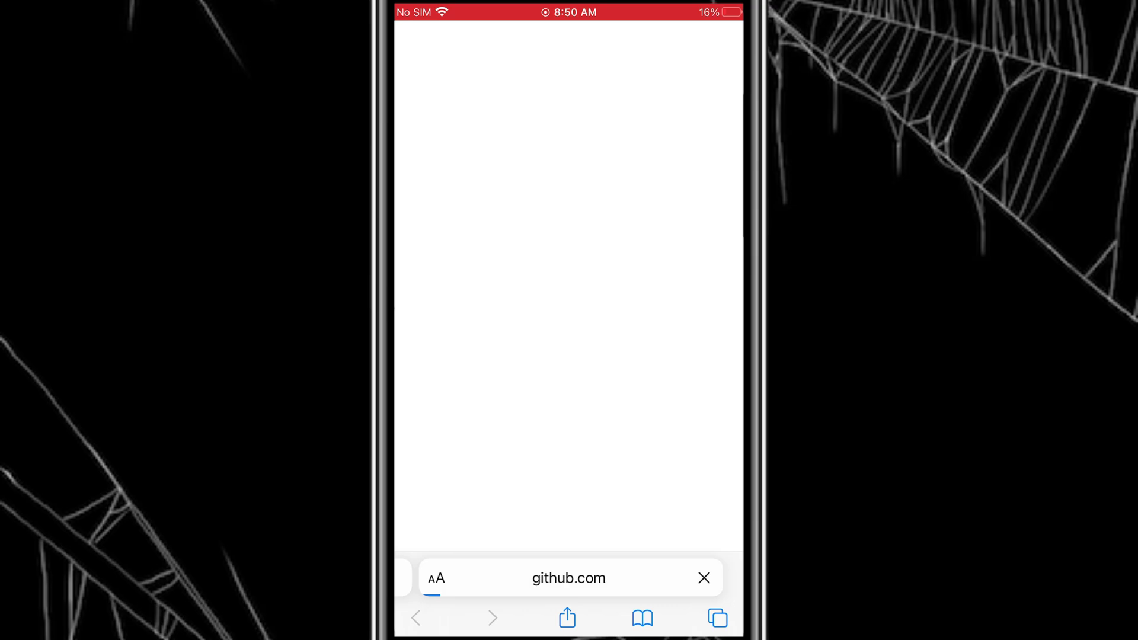
{"action": "left_click", "coordinate": [693, 321]}
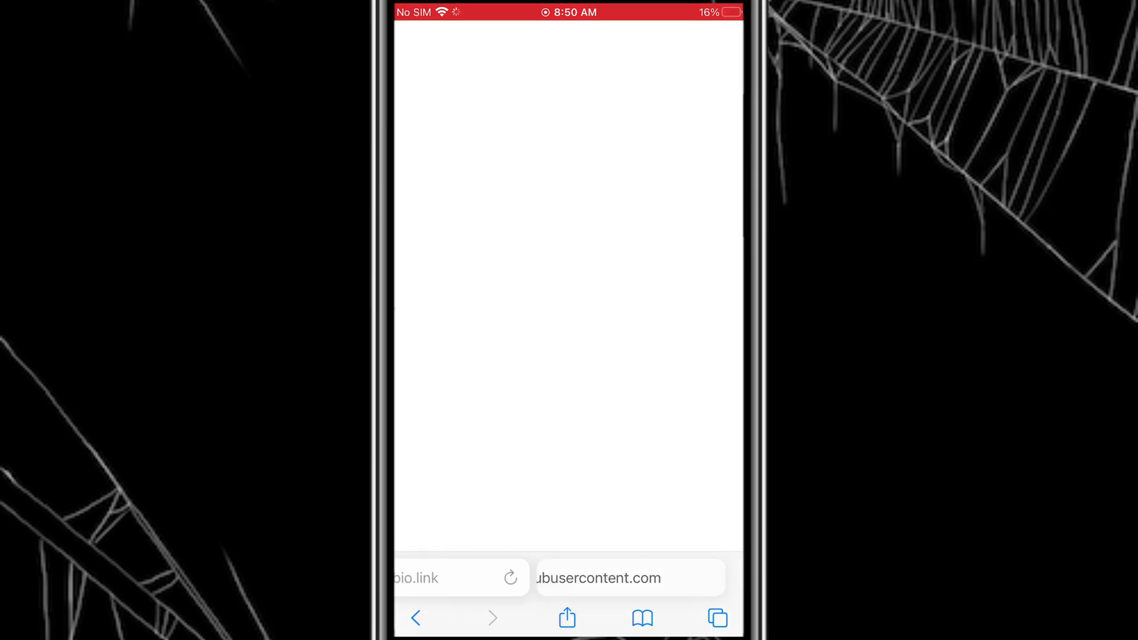
{"action": "left_click", "coordinate": [570, 362]}
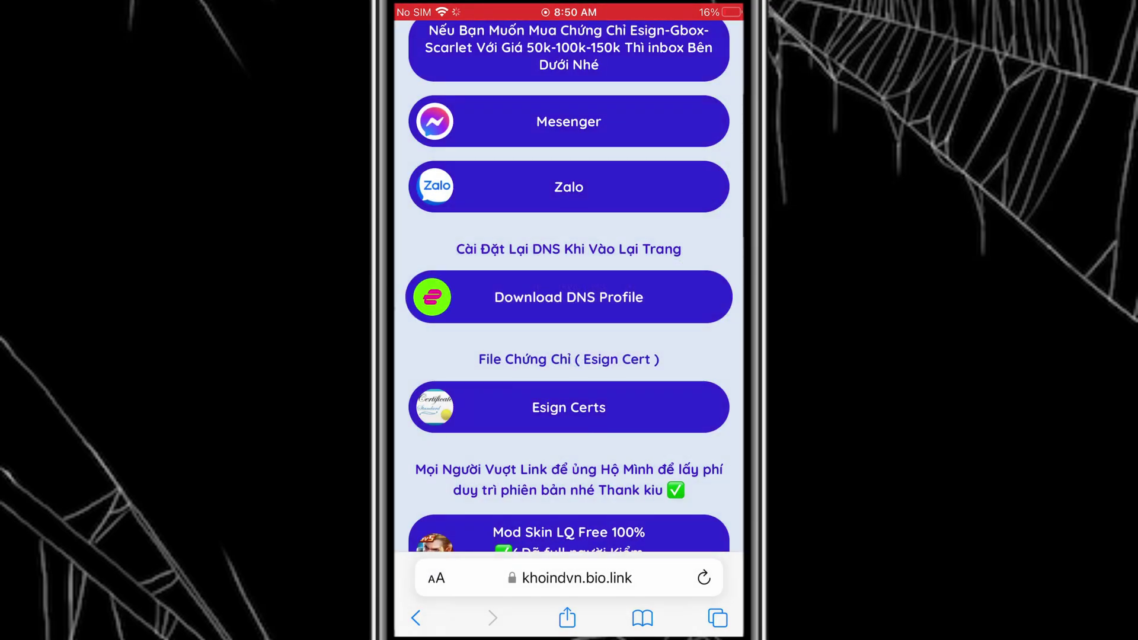
Install the downloaded KhoinDNS profile in Settings, accepting the DNS warning.
{"action": "left_click_drag", "start_coordinate": [462, 356], "coordinate": [694, 355]}
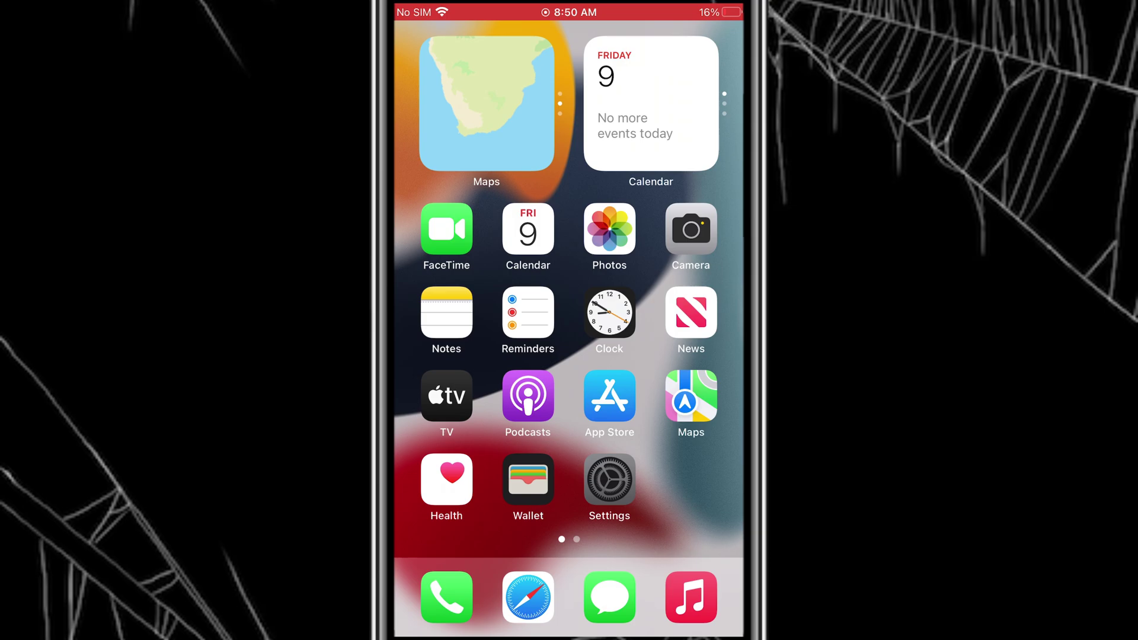
{"action": "left_click", "coordinate": [438, 40]}
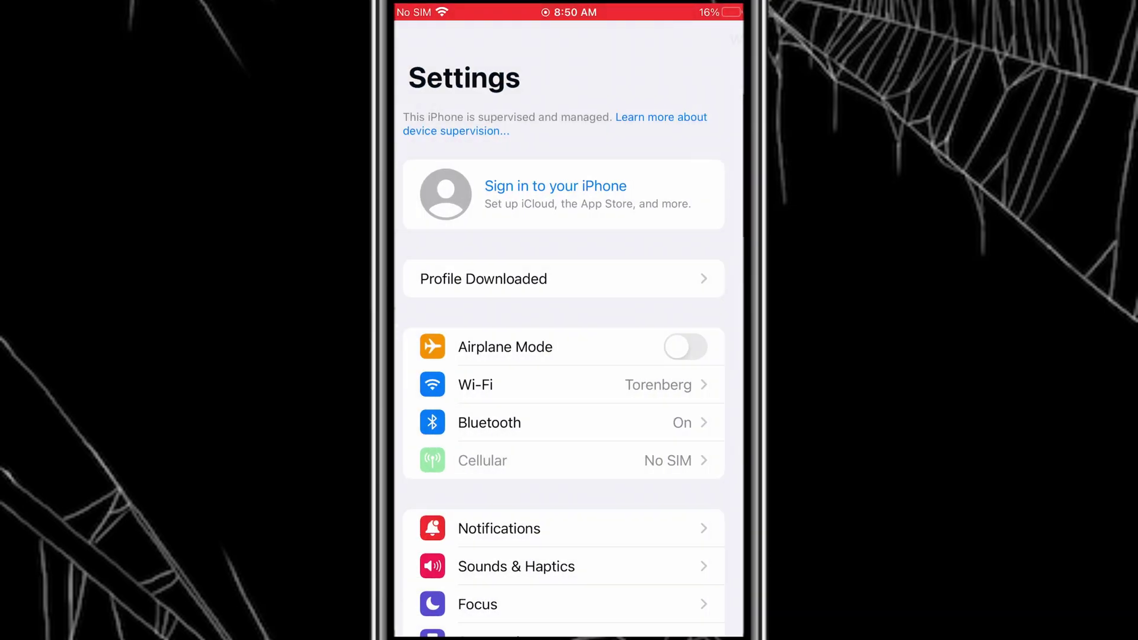
{"action": "left_click", "coordinate": [488, 278]}
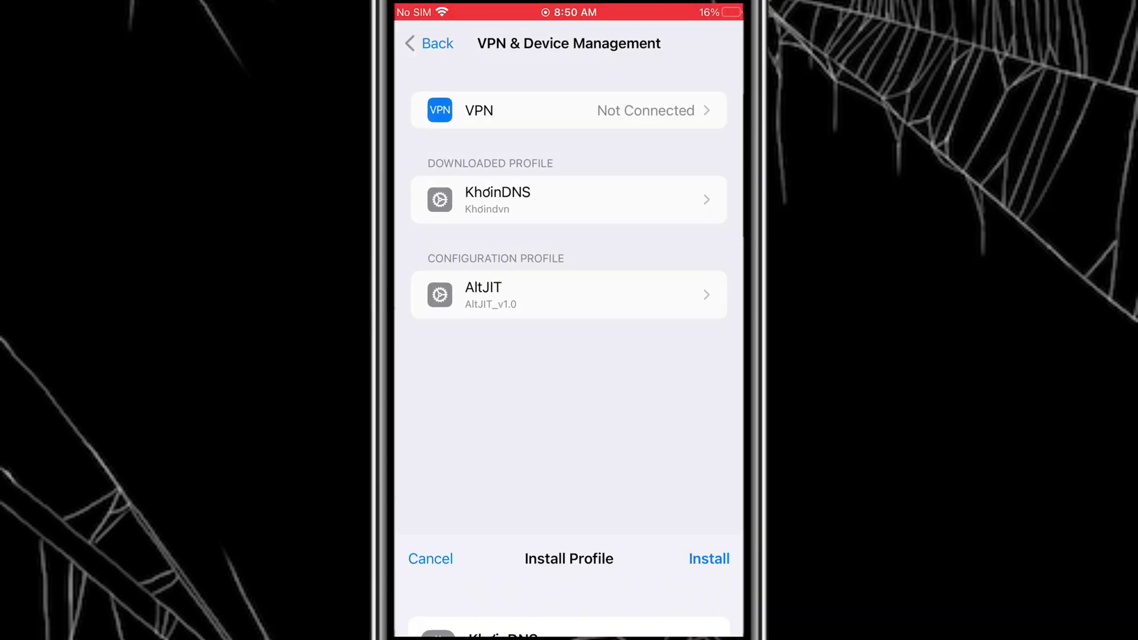
{"action": "left_click", "coordinate": [709, 62]}
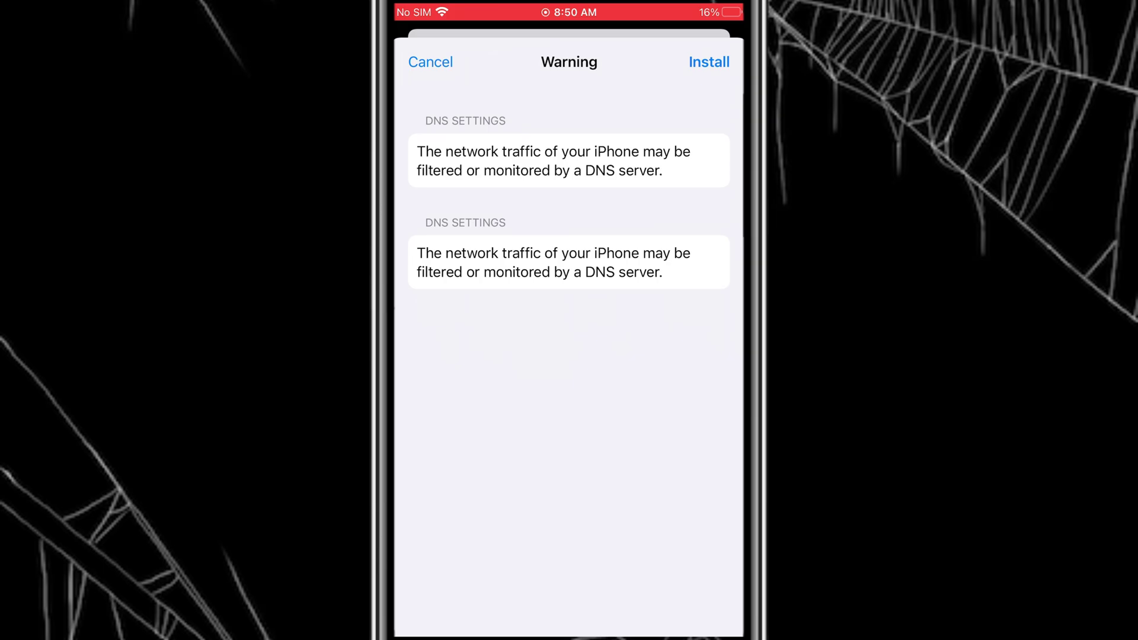
{"action": "left_click", "coordinate": [709, 61]}
{"action": "left_click", "coordinate": [569, 549]}
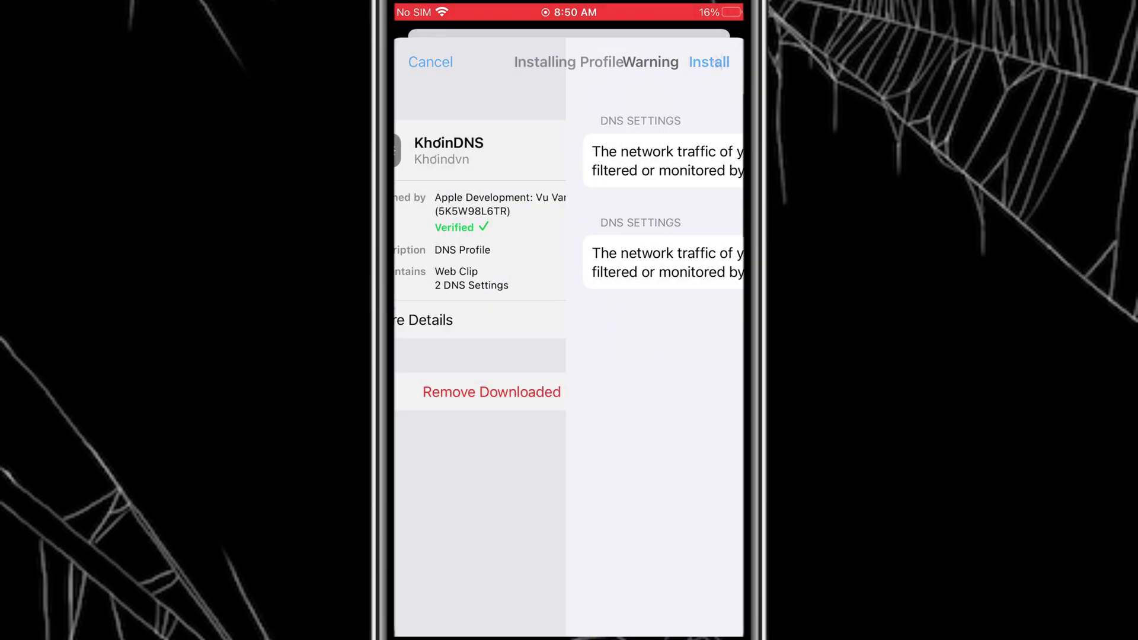
{"action": "left_click", "coordinate": [712, 61]}
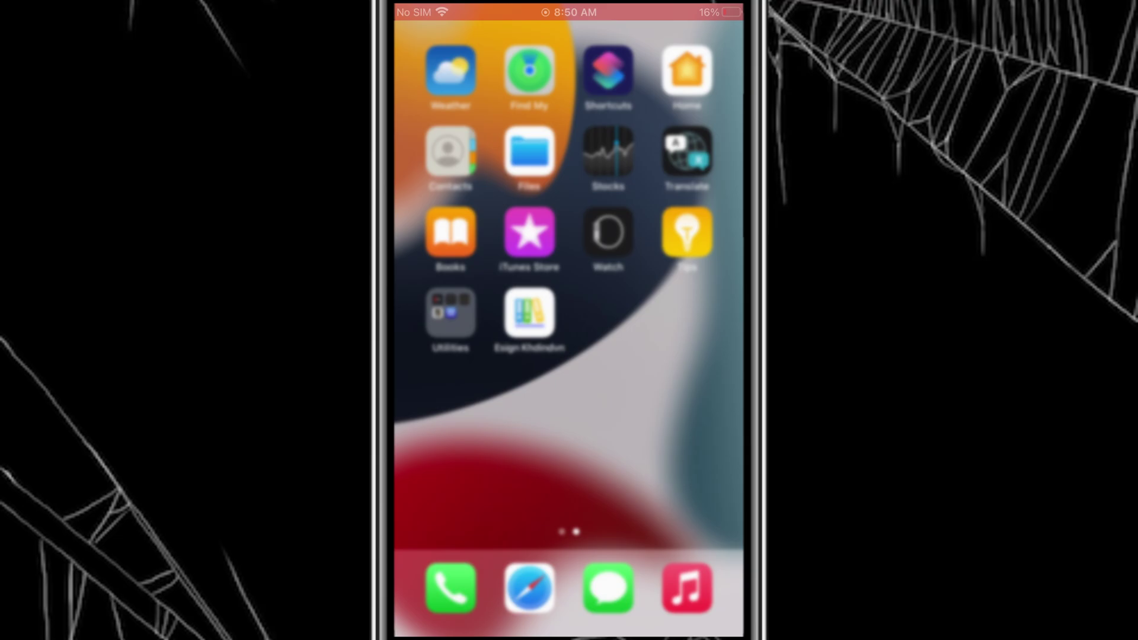
Download Esign-Certs.zip from the Esign Khoindvn web clip and save it to On My iPhone.
{"action": "left_click", "coordinate": [530, 313]}
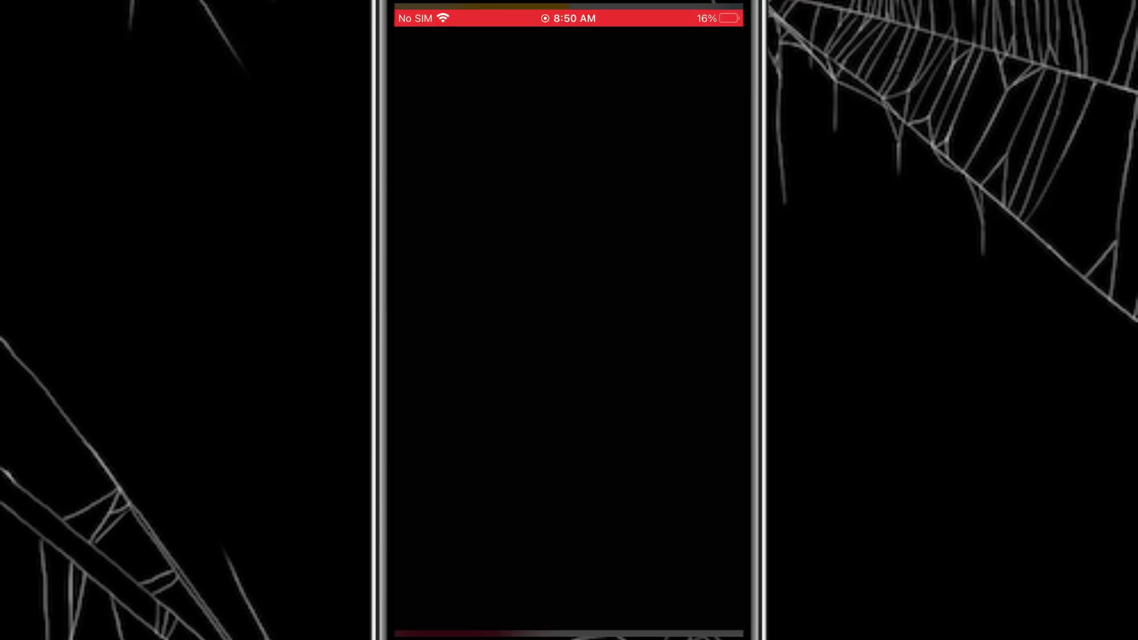
{"action": "scroll", "coordinate": [569, 329], "scroll_direction": "down", "scroll_amount": 5}
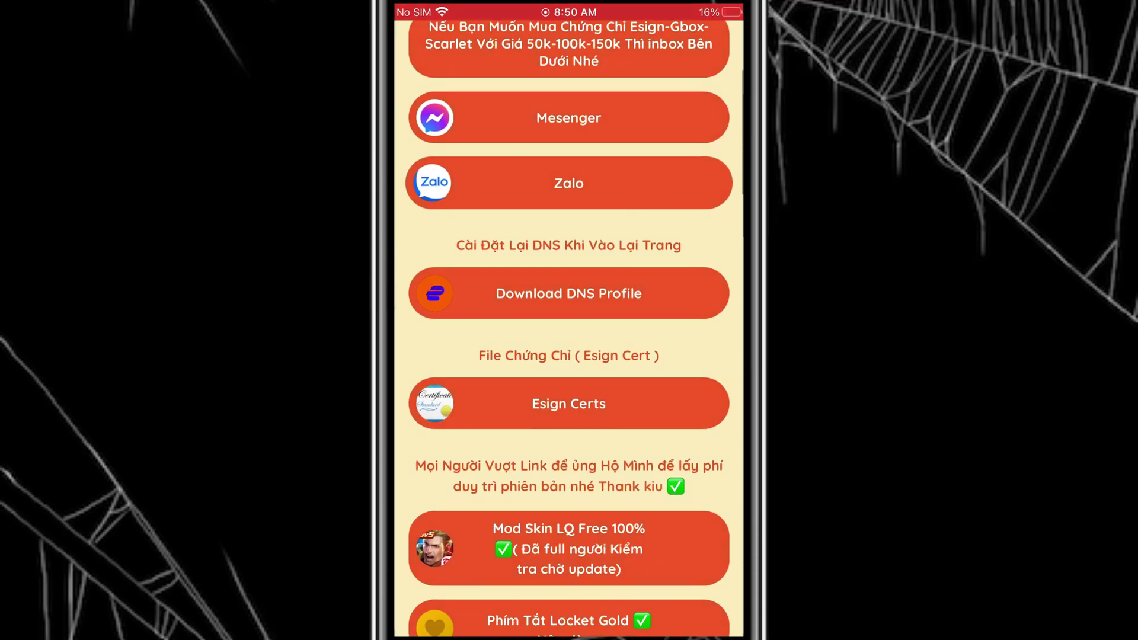
{"action": "left_click", "coordinate": [569, 294]}
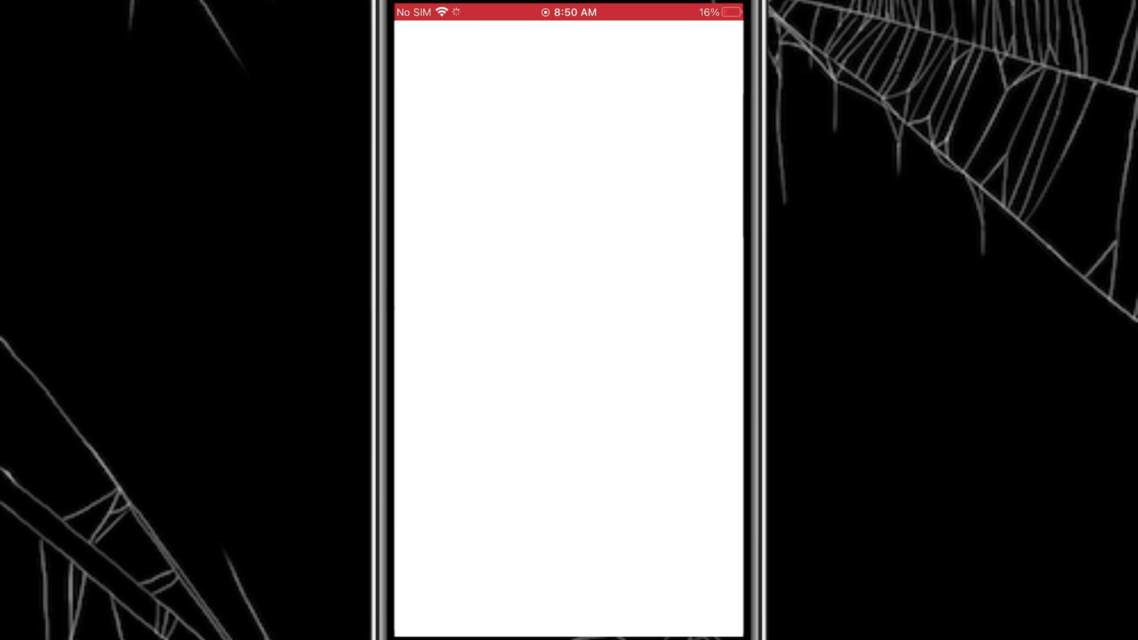
{"action": "left_click", "coordinate": [569, 483]}
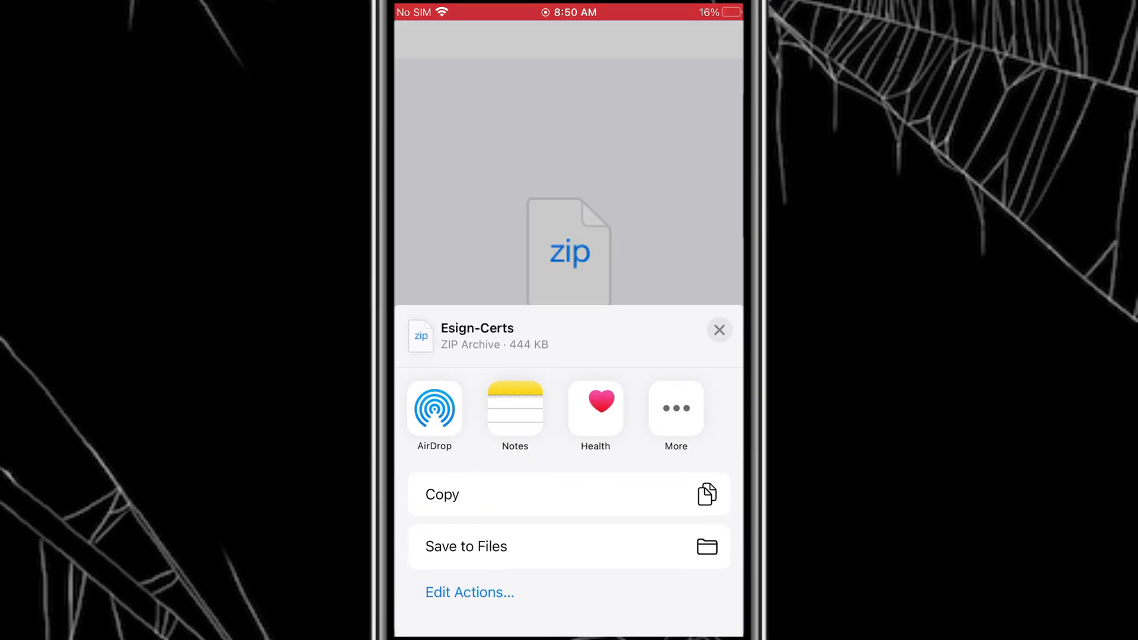
{"action": "left_click", "coordinate": [465, 542]}
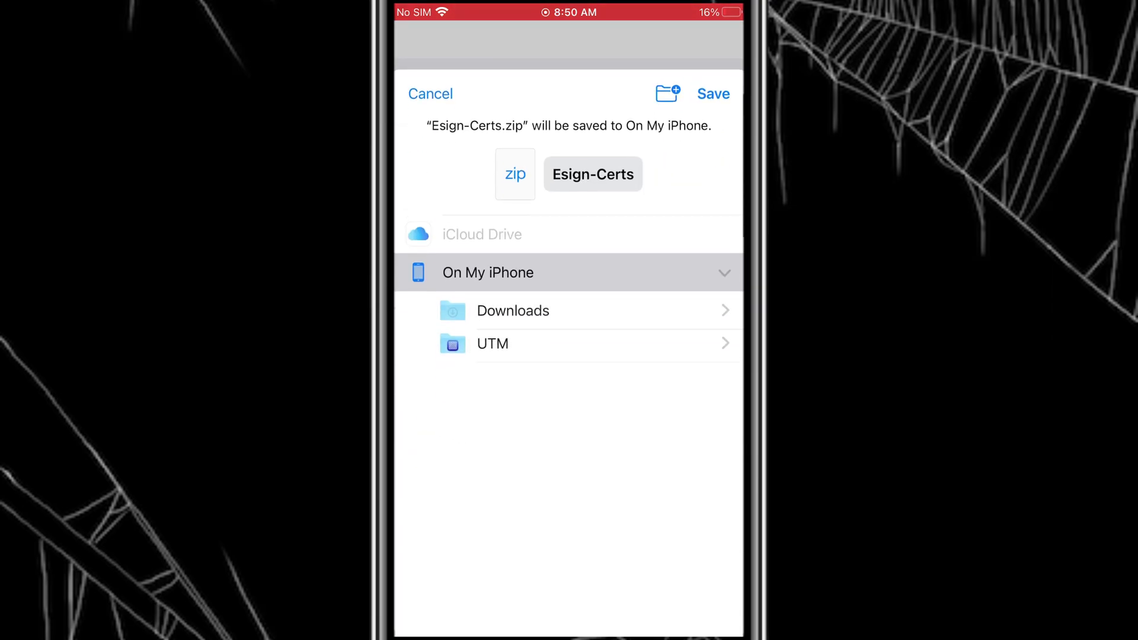
{"action": "left_click", "coordinate": [713, 62]}
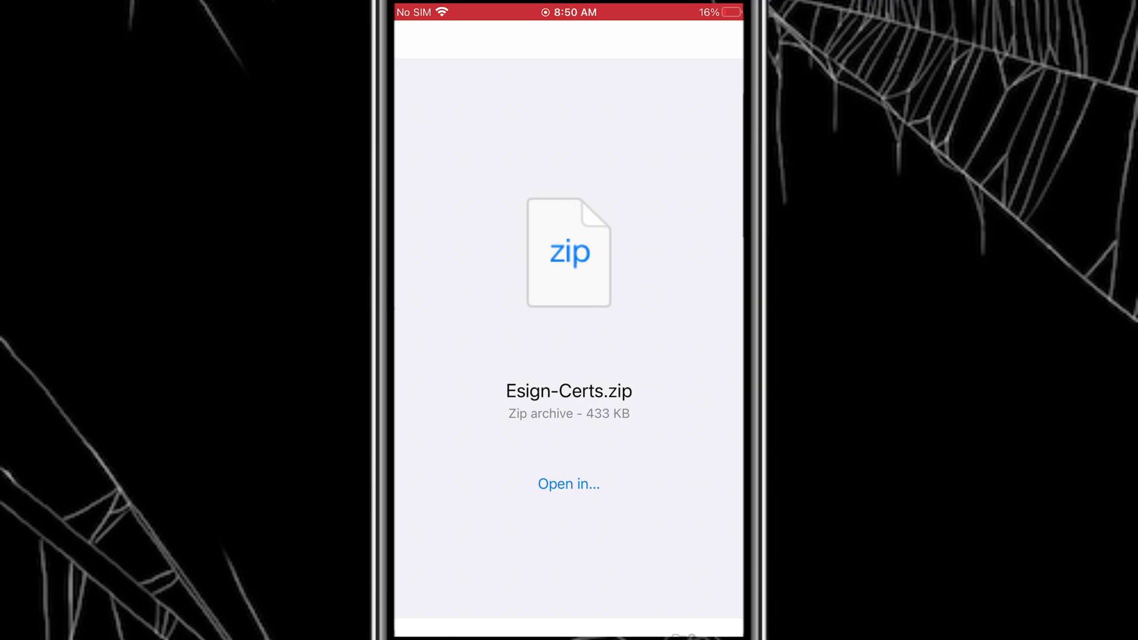
{"action": "key", "text": "super"}
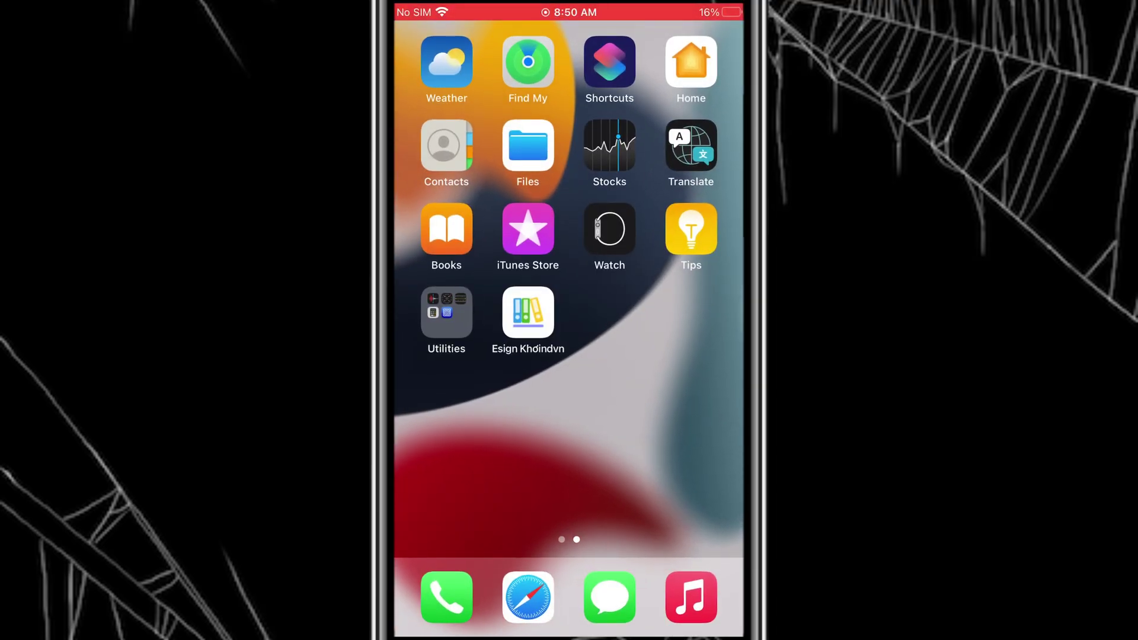
Check TrollInstallerX.ipa in Downloads and Esign-Certs.zip in On My iPhone, then close Files.
{"action": "left_click", "coordinate": [527, 145]}
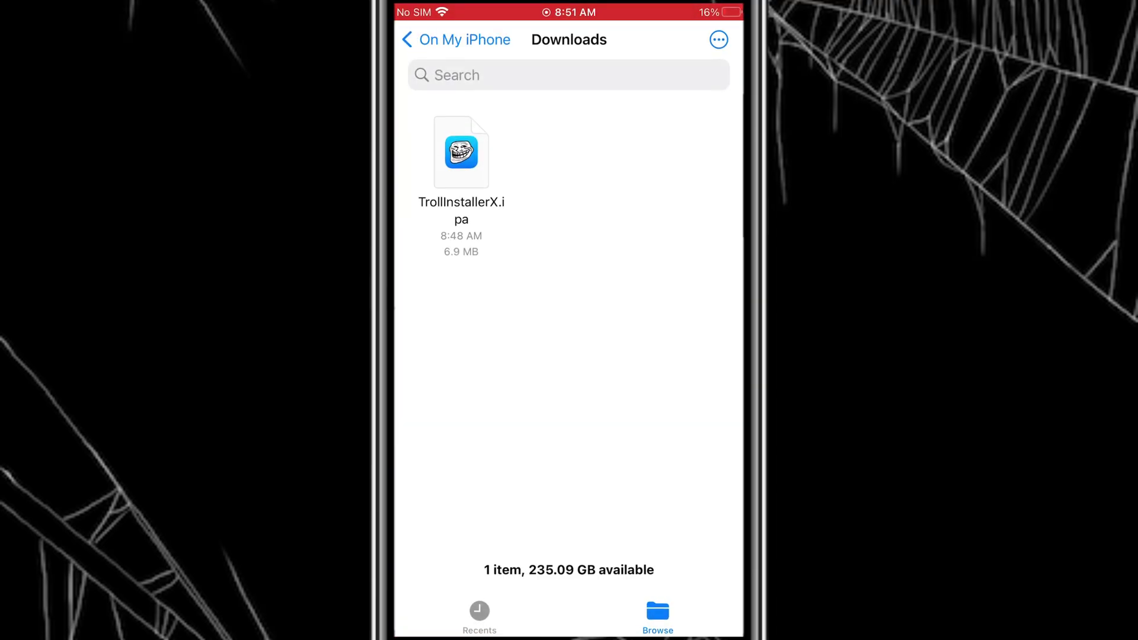
{"action": "left_click", "coordinate": [456, 39]}
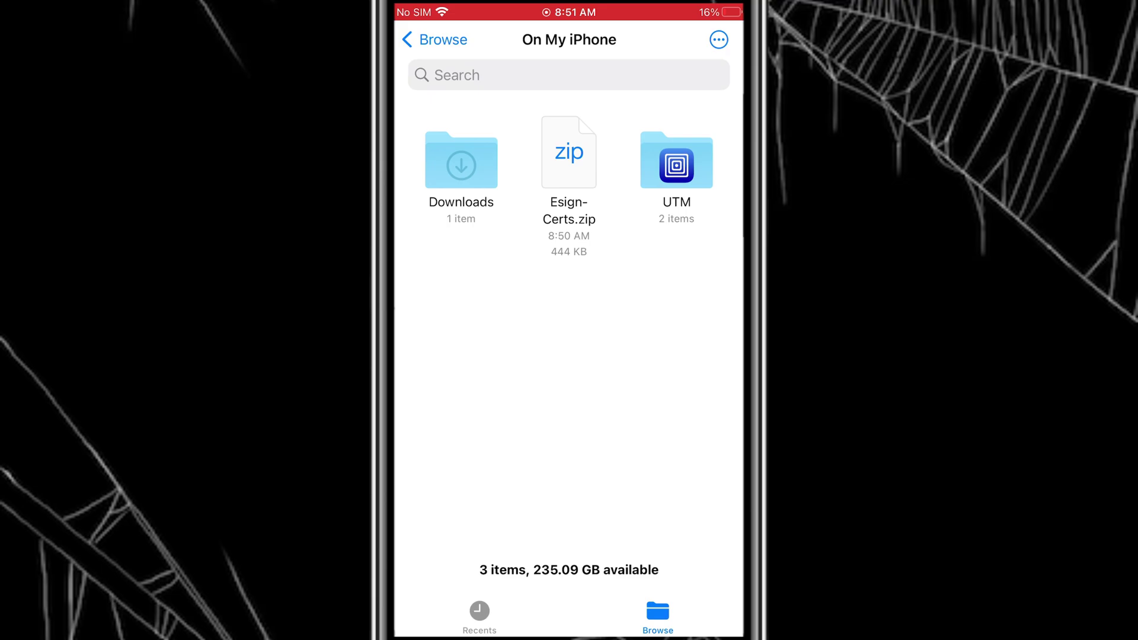
{"action": "left_click_drag", "start_coordinate": [569, 321], "coordinate": [569, 36]}
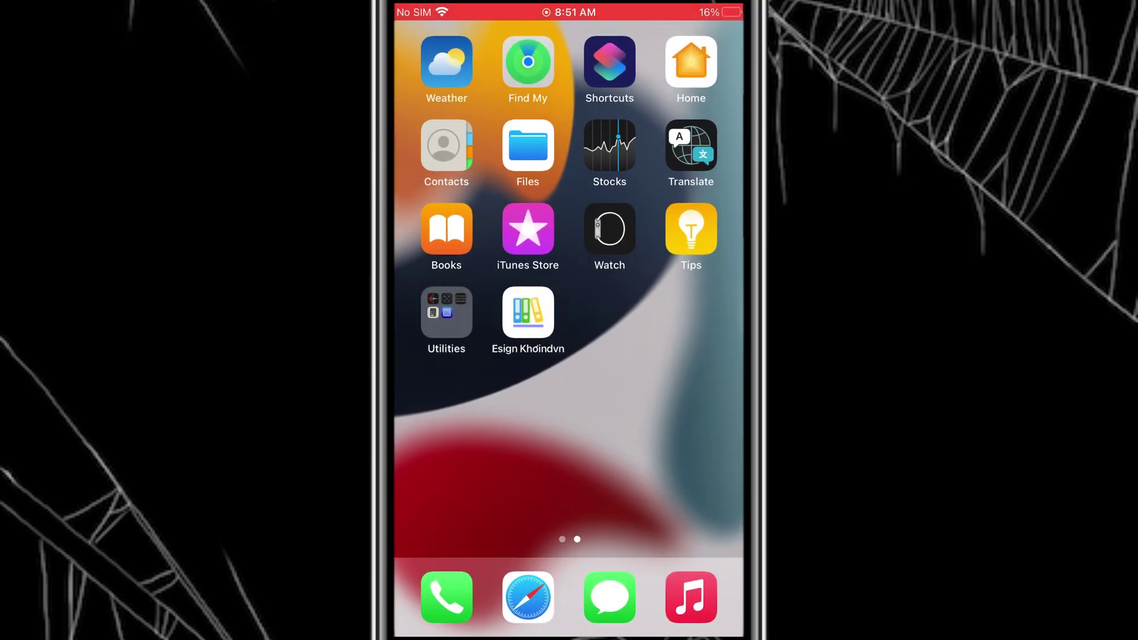
Install the free Esign Aldo Group Inc build from the Esign Khoindvn web clip.
{"action": "left_click", "coordinate": [528, 312]}
{"action": "scroll", "coordinate": [569, 356], "scroll_direction": "down", "scroll_amount": 5}
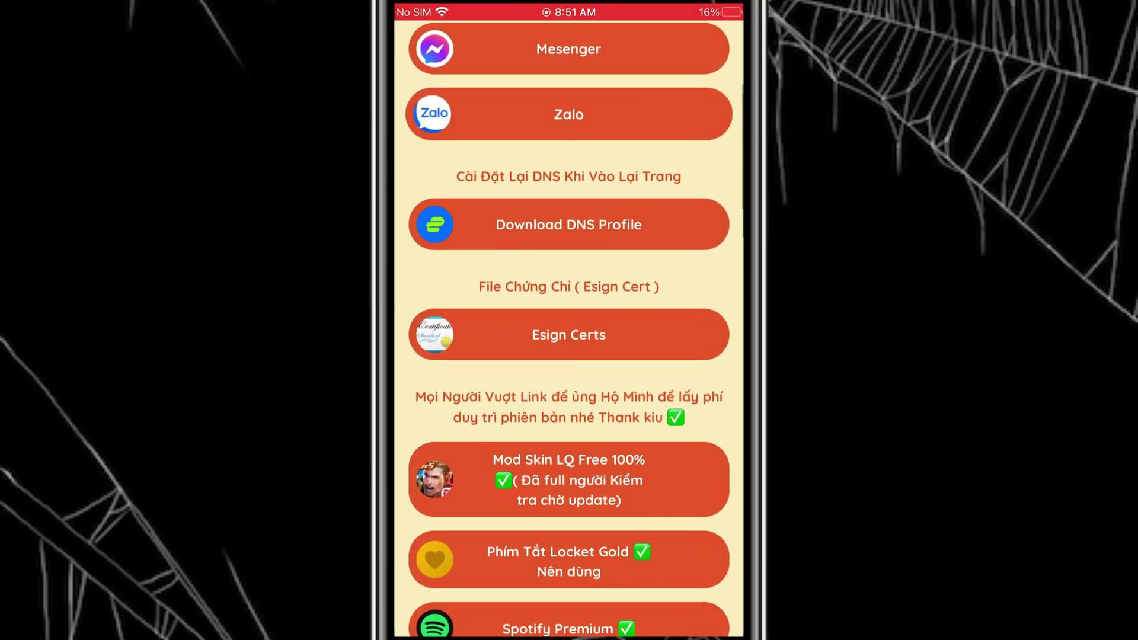
{"action": "scroll", "coordinate": [569, 329], "scroll_direction": "down", "scroll_amount": 1}
{"action": "scroll", "coordinate": [569, 330], "scroll_direction": "down", "scroll_amount": 2}
{"action": "scroll", "coordinate": [569, 329], "scroll_direction": "down", "scroll_amount": 3}
{"action": "scroll", "coordinate": [569, 329], "scroll_direction": "down", "scroll_amount": 3}
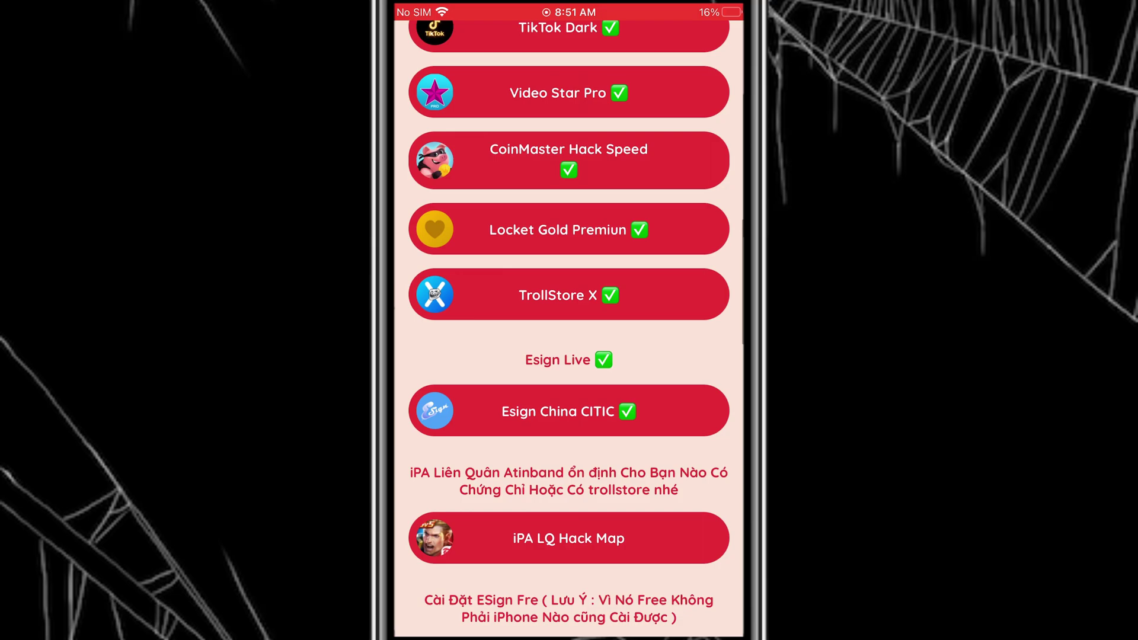
{"action": "scroll", "coordinate": [569, 330], "scroll_direction": "down", "scroll_amount": 3}
{"action": "scroll", "coordinate": [569, 328], "scroll_direction": "down", "scroll_amount": 1}
{"action": "scroll", "coordinate": [569, 329], "scroll_direction": "down", "scroll_amount": 3}
{"action": "scroll", "coordinate": [569, 329], "scroll_direction": "down", "scroll_amount": 1}
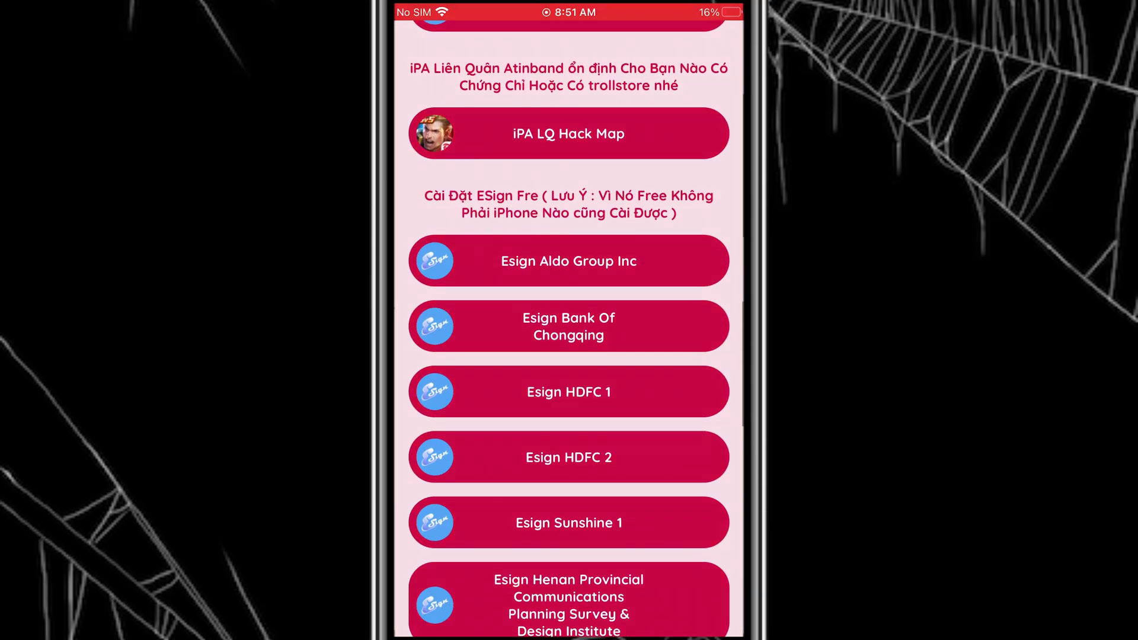
{"action": "left_click", "coordinate": [570, 261]}
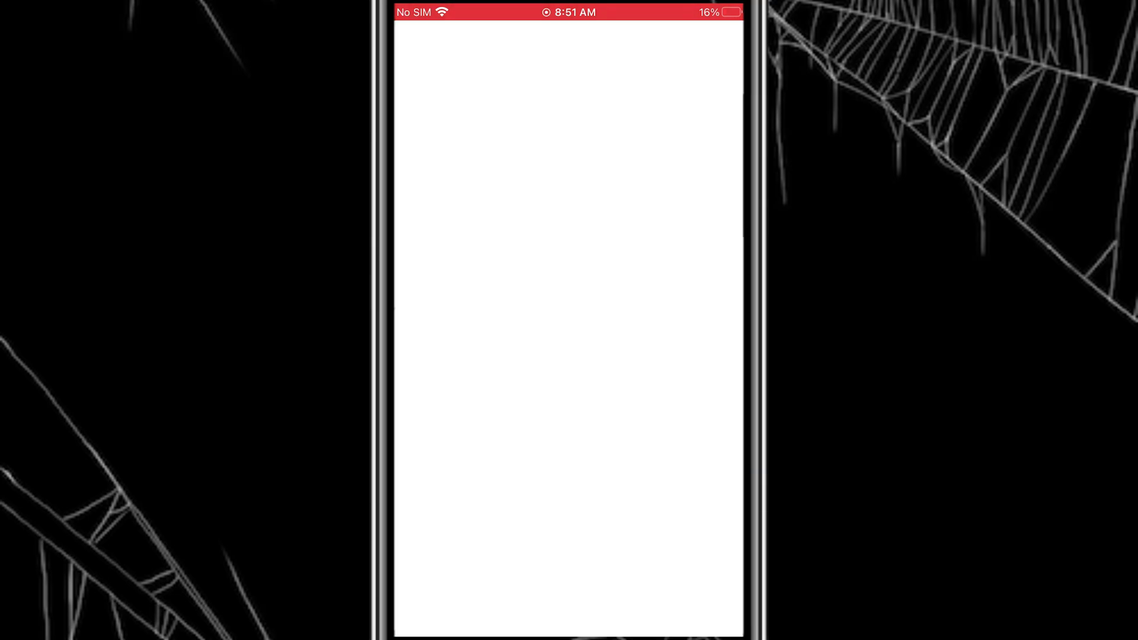
{"action": "left_click", "coordinate": [627, 355]}
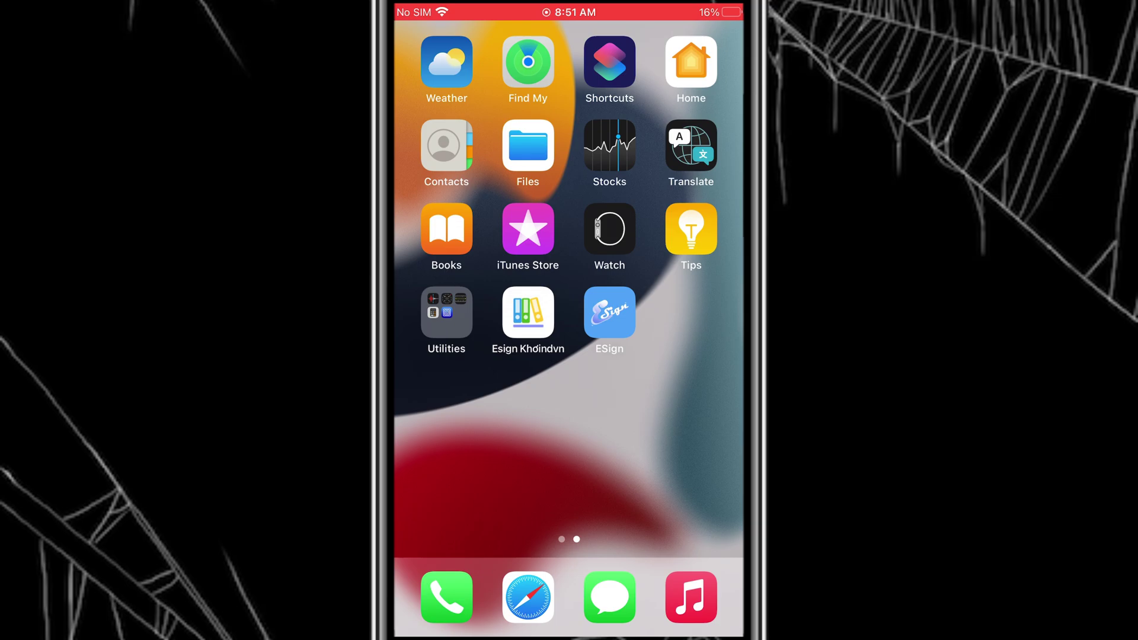
Try launching ESign and dismiss the untrusted enterprise developer alert.
{"action": "left_click", "coordinate": [610, 311]}
{"action": "left_click", "coordinate": [570, 400]}
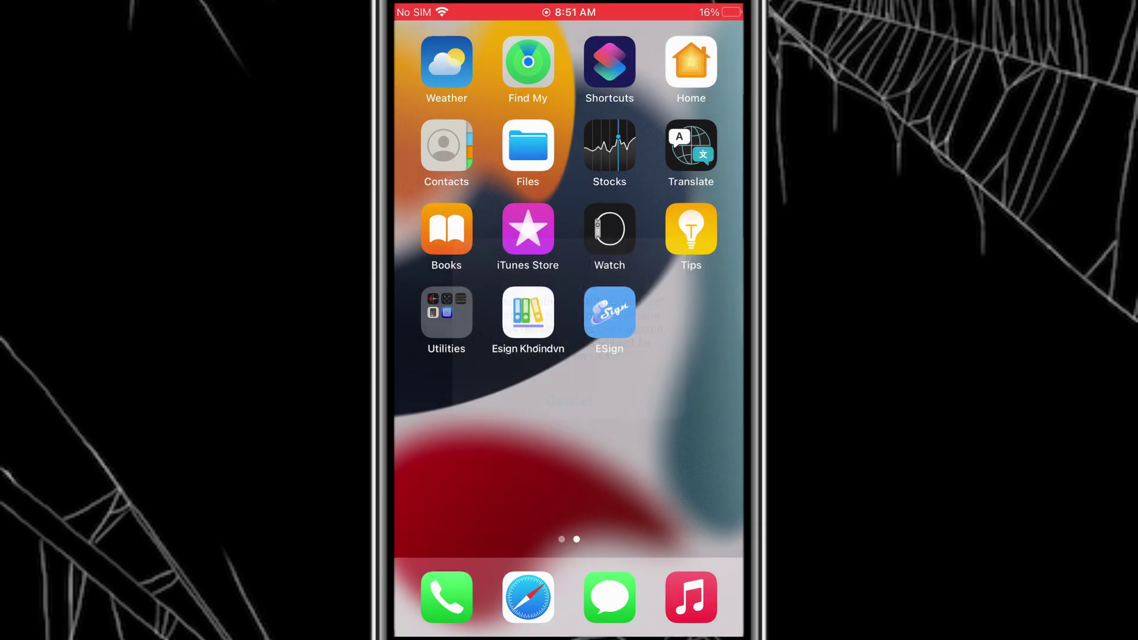
{"action": "left_click_drag", "start_coordinate": [462, 355], "coordinate": [693, 356]}
Trust Aldo Group Inc under Settings > General > VPN, DNS, & Device Management.
{"action": "left_click", "coordinate": [609, 480]}
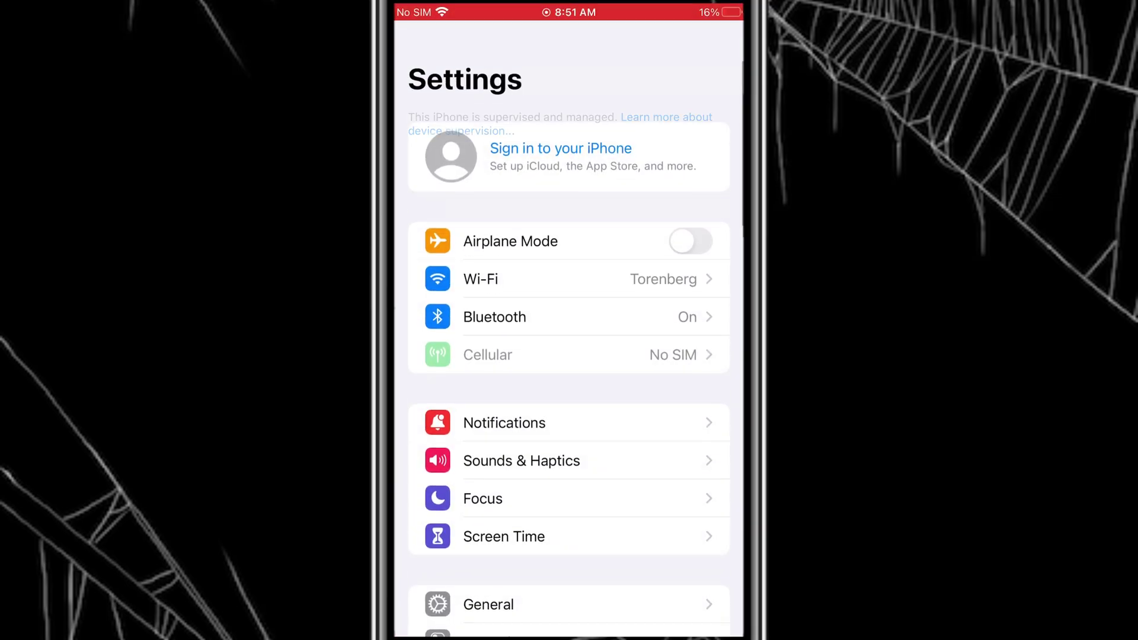
{"action": "scroll", "coordinate": [569, 356], "scroll_direction": "down", "scroll_amount": 5}
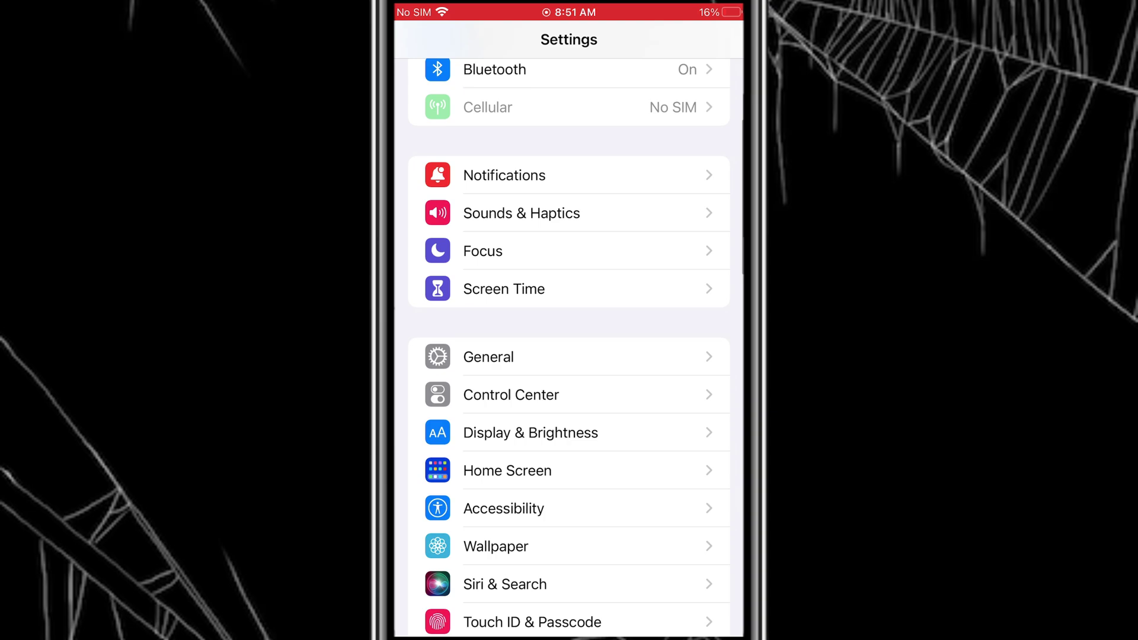
{"action": "left_click", "coordinate": [489, 357]}
{"action": "scroll", "coordinate": [570, 356], "scroll_direction": "down", "scroll_amount": 3}
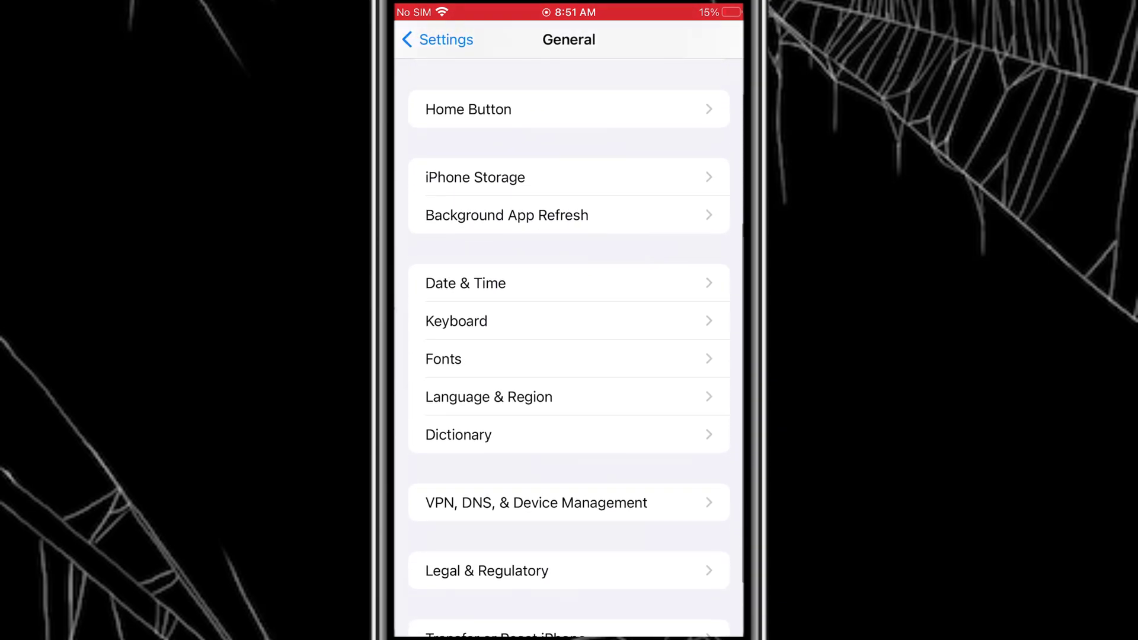
{"action": "left_click", "coordinate": [535, 503]}
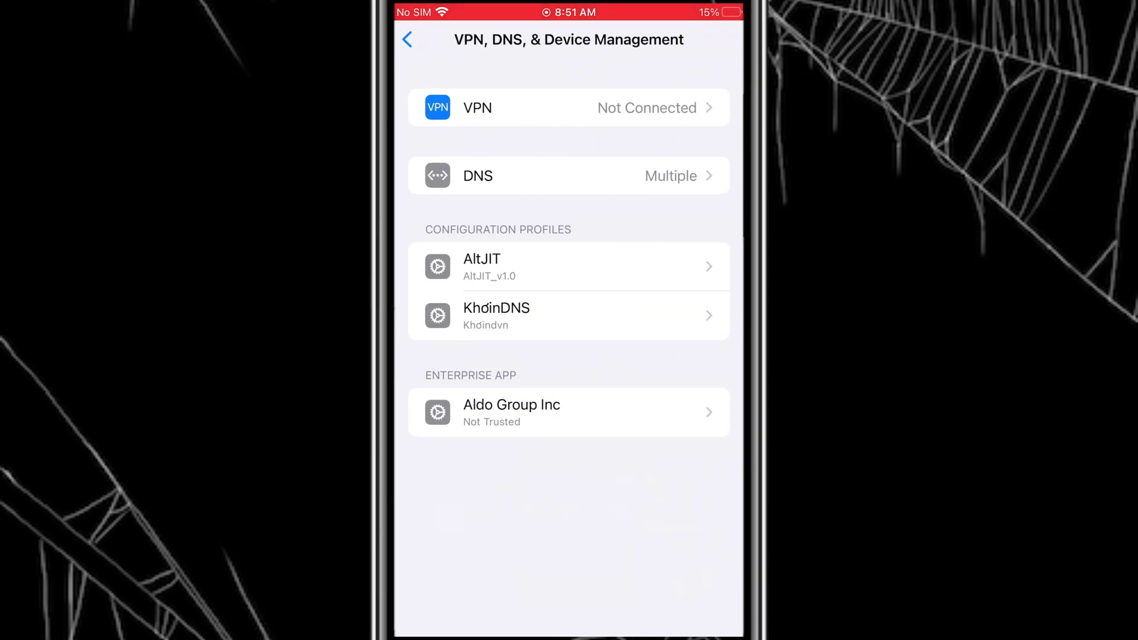
{"action": "left_click", "coordinate": [569, 412]}
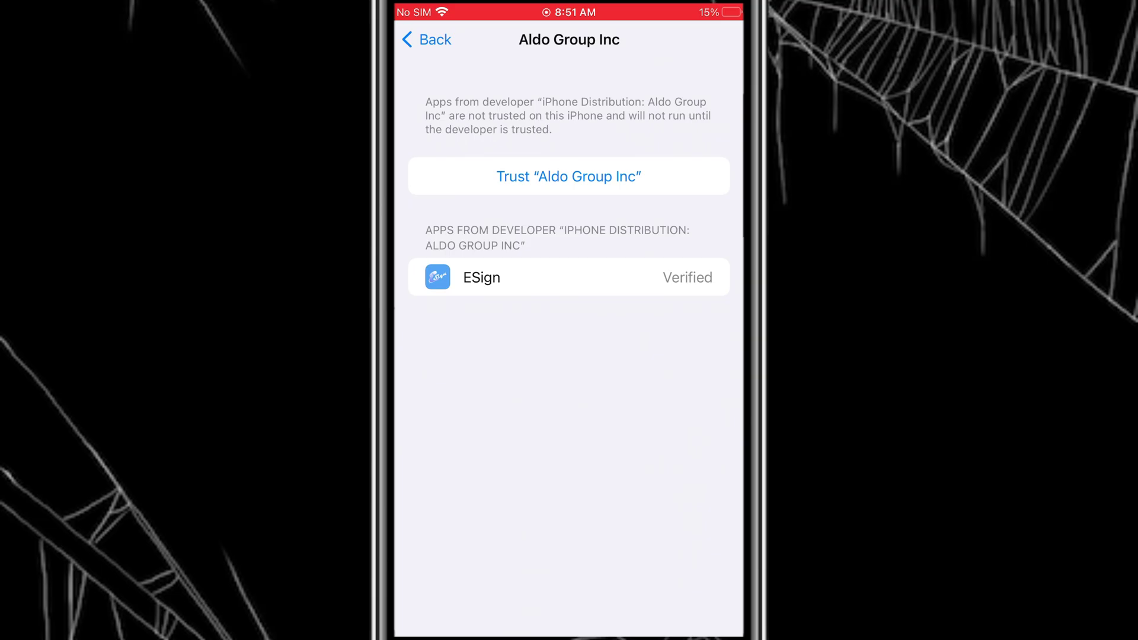
{"action": "left_click", "coordinate": [569, 176]}
{"action": "left_click", "coordinate": [628, 403]}
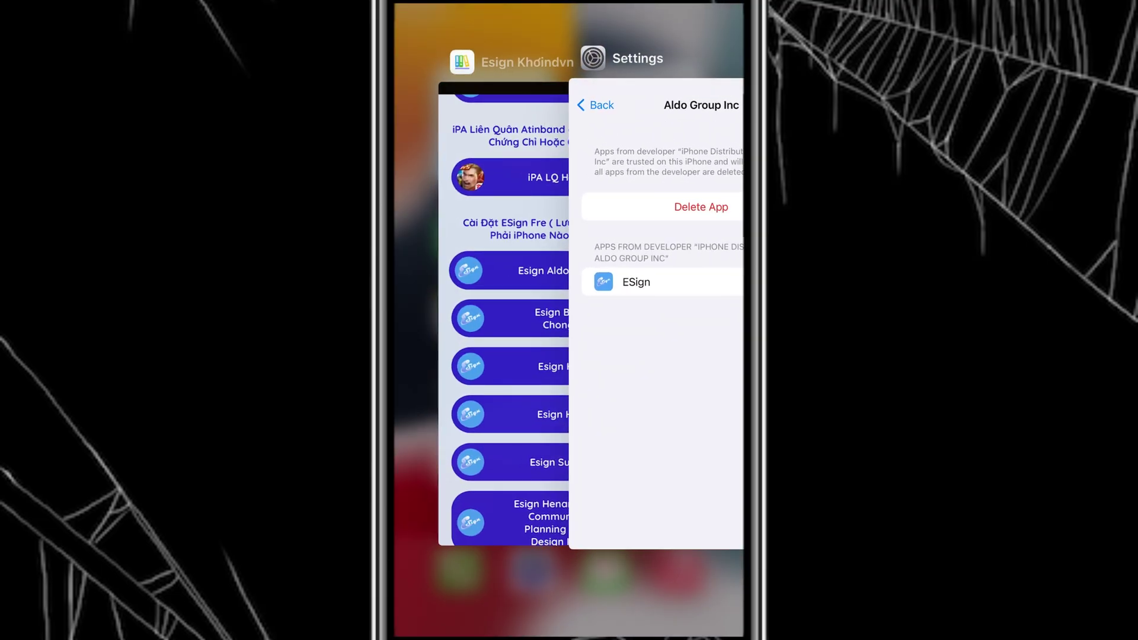
Launch ESign and accept its service agreement.
{"action": "left_click_drag", "start_coordinate": [676, 356], "coordinate": [462, 355]}
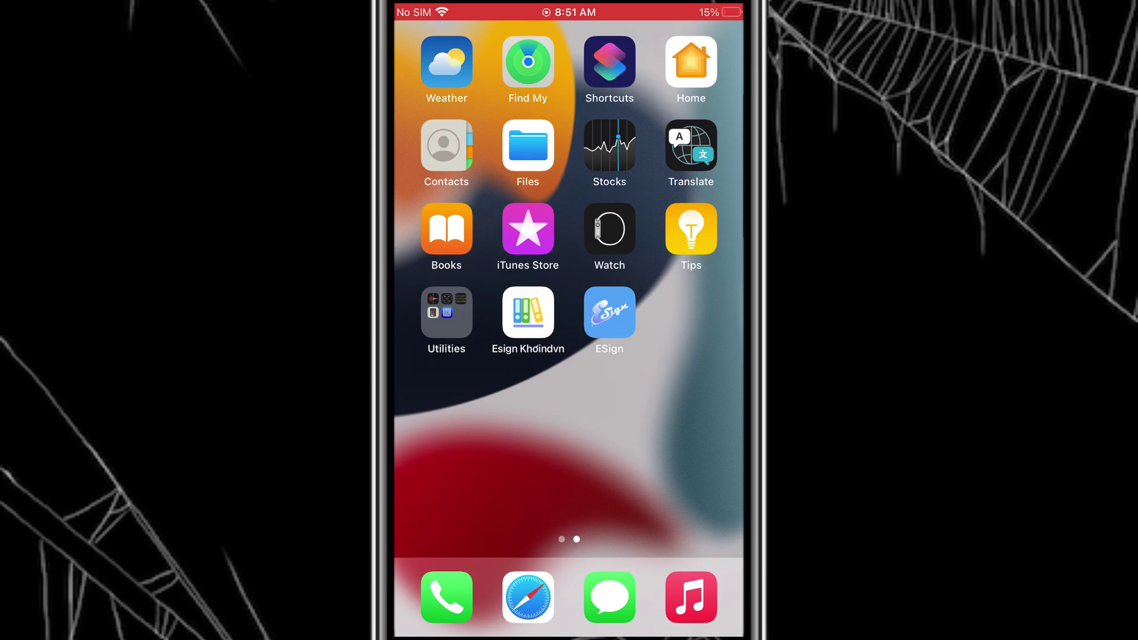
{"action": "left_click", "coordinate": [608, 313]}
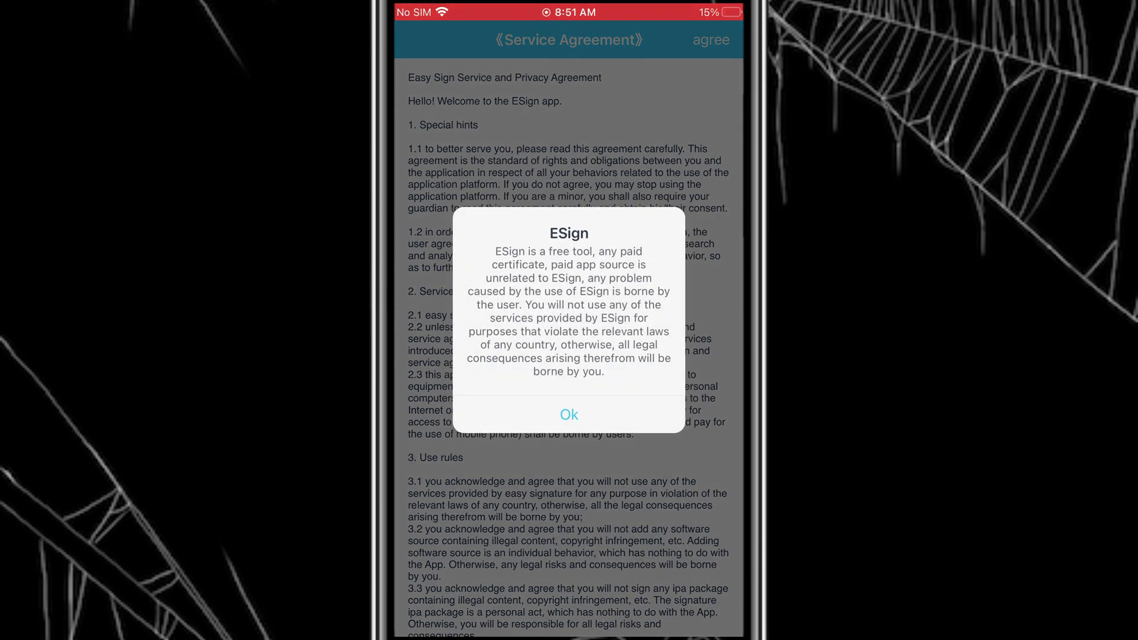
{"action": "left_click", "coordinate": [626, 367]}
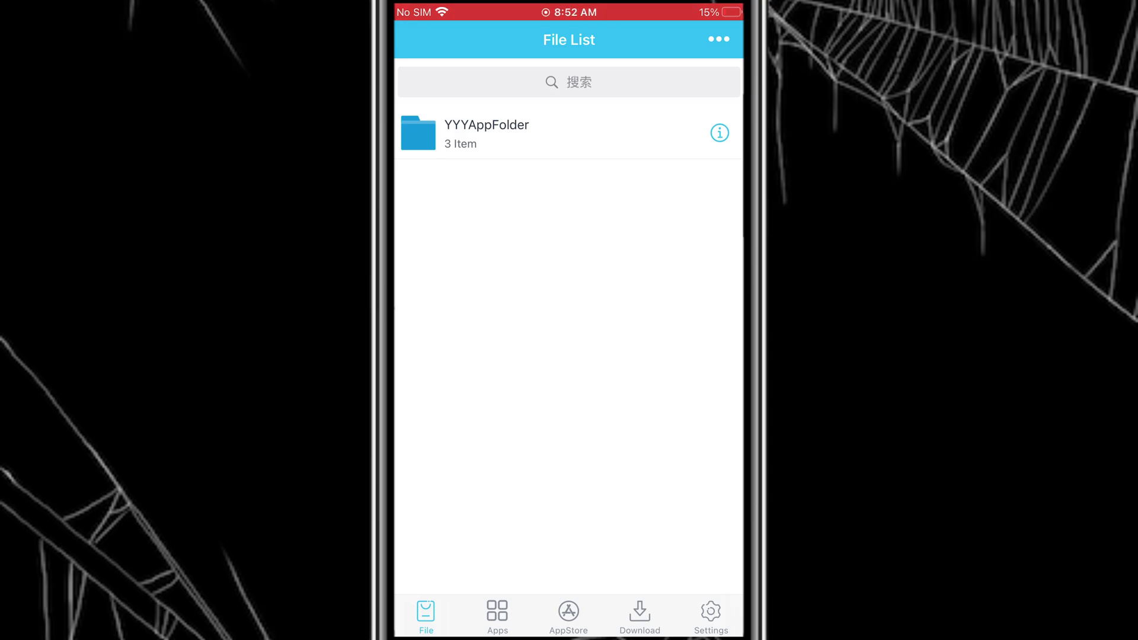
Import Esign-Certs.zip from On My iPhone into ESign's file list.
{"action": "left_click", "coordinate": [719, 39]}
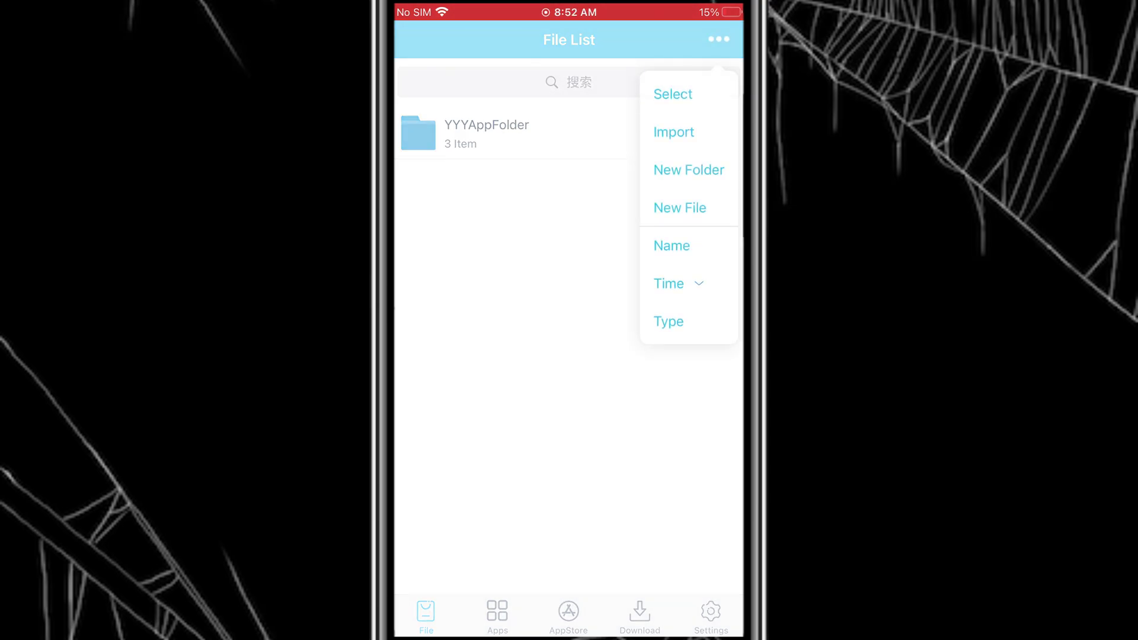
{"action": "left_click", "coordinate": [673, 132]}
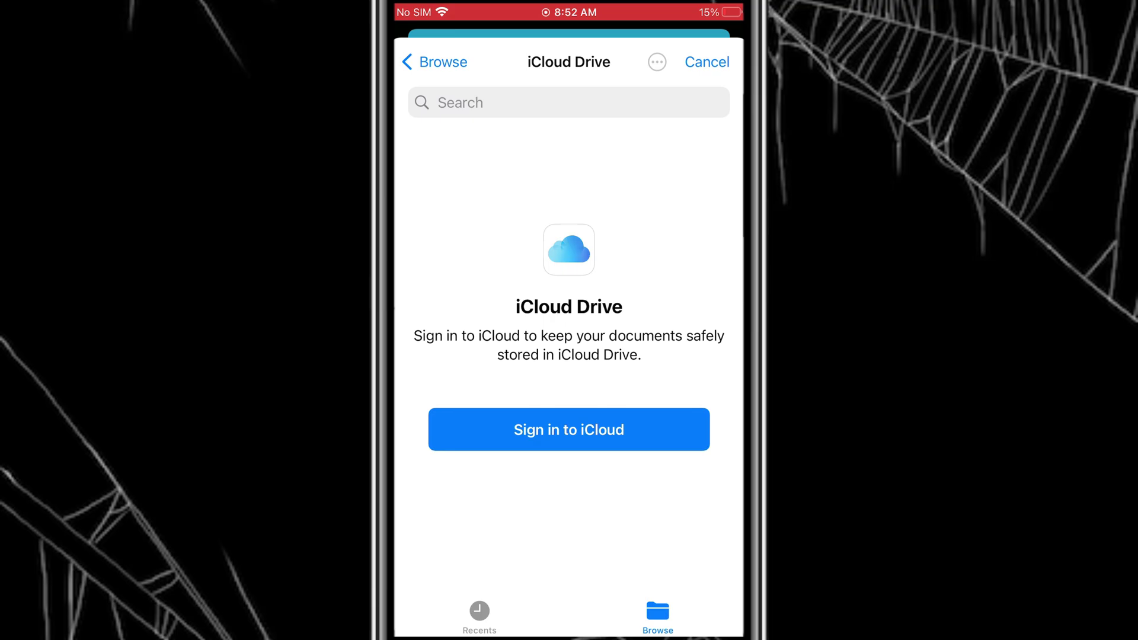
{"action": "left_click", "coordinate": [436, 62]}
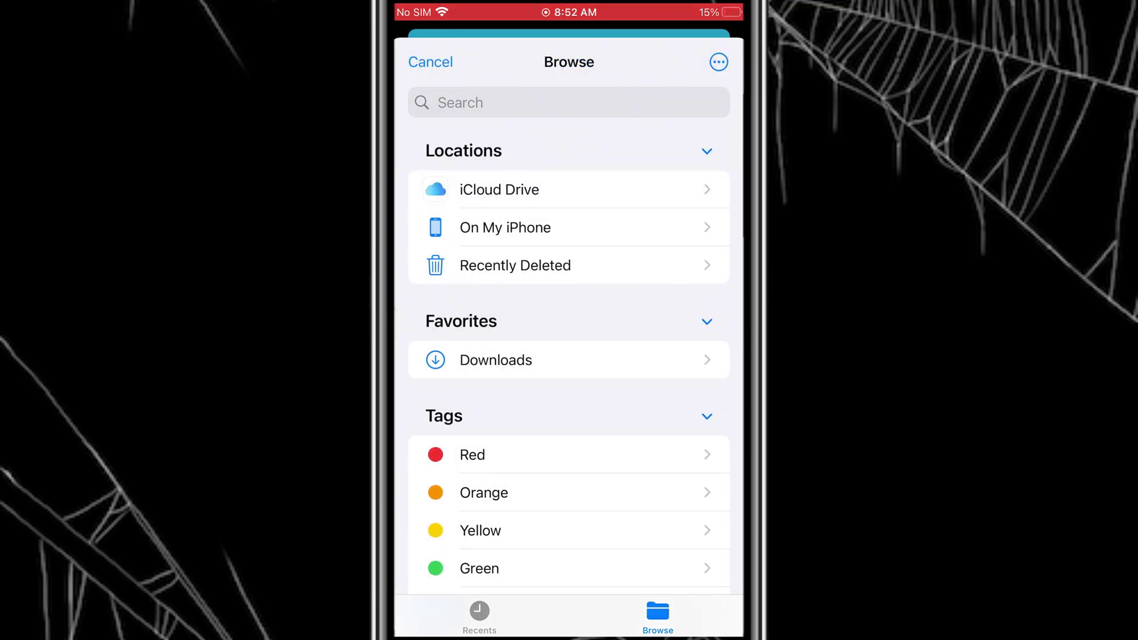
{"action": "left_click", "coordinate": [496, 359]}
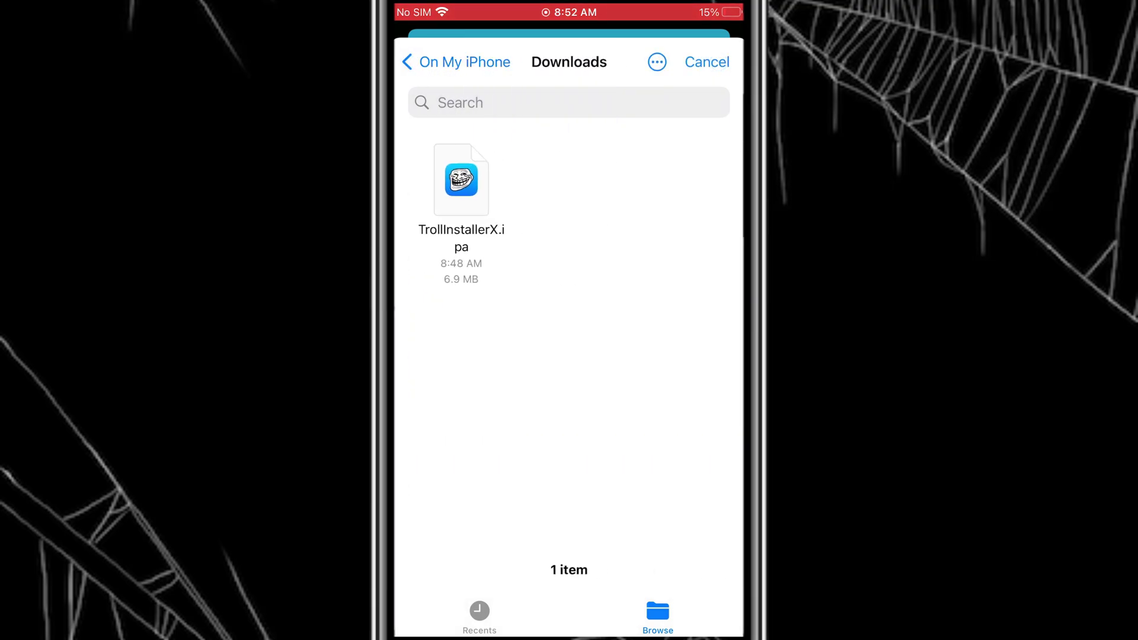
{"action": "left_click", "coordinate": [458, 61]}
{"action": "left_click", "coordinate": [677, 187]}
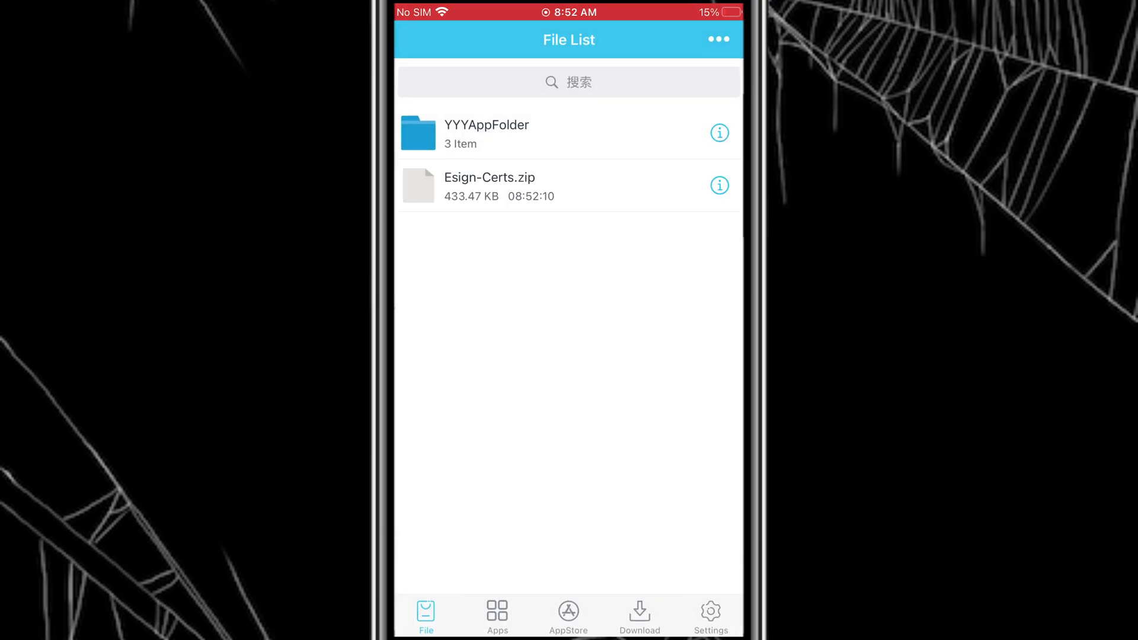
Unzip Esign-Certs.zip and import the Aldo Group Inc.esigncert certificate.
{"action": "left_click", "coordinate": [533, 185]}
{"action": "left_click", "coordinate": [569, 499]}
{"action": "left_click", "coordinate": [534, 238]}
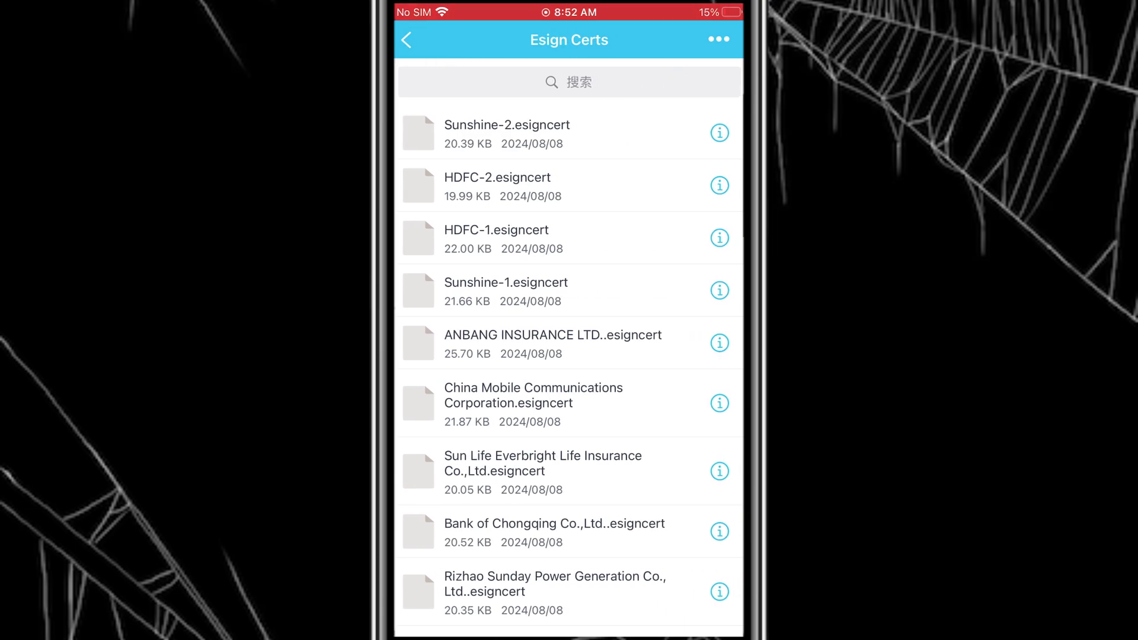
{"action": "scroll", "coordinate": [569, 356], "scroll_direction": "down", "scroll_amount": 3}
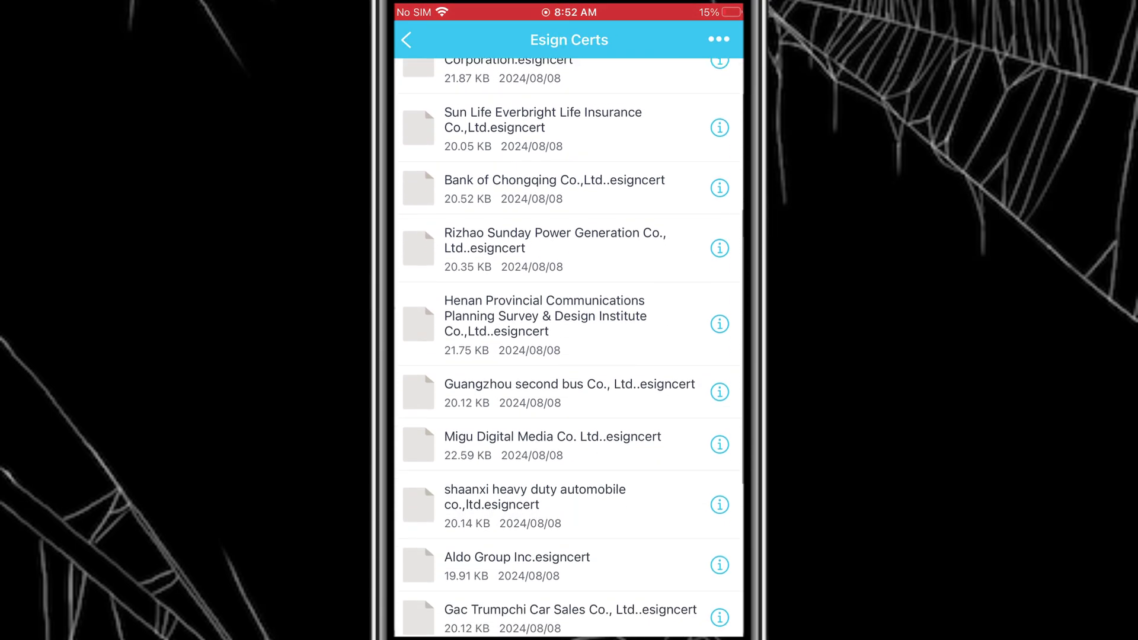
{"action": "scroll", "coordinate": [569, 356], "scroll_direction": "down", "scroll_amount": 3}
{"action": "scroll", "coordinate": [570, 356], "scroll_direction": "down", "scroll_amount": 2}
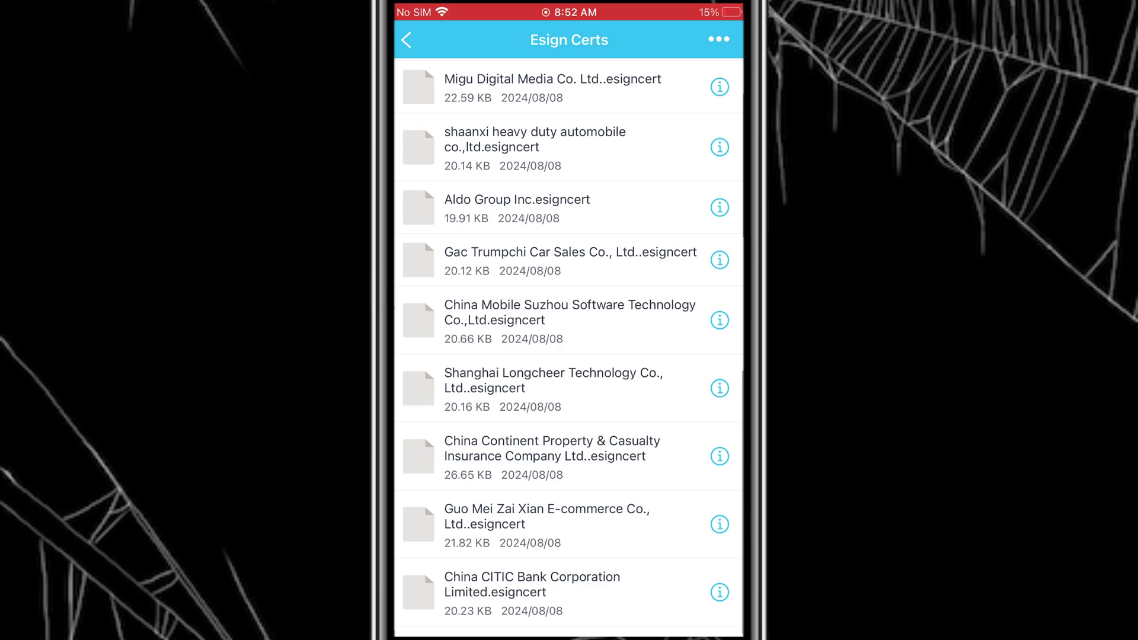
{"action": "scroll", "coordinate": [569, 355], "scroll_direction": "up", "scroll_amount": 3}
{"action": "scroll", "coordinate": [569, 347], "scroll_direction": "up", "scroll_amount": 3}
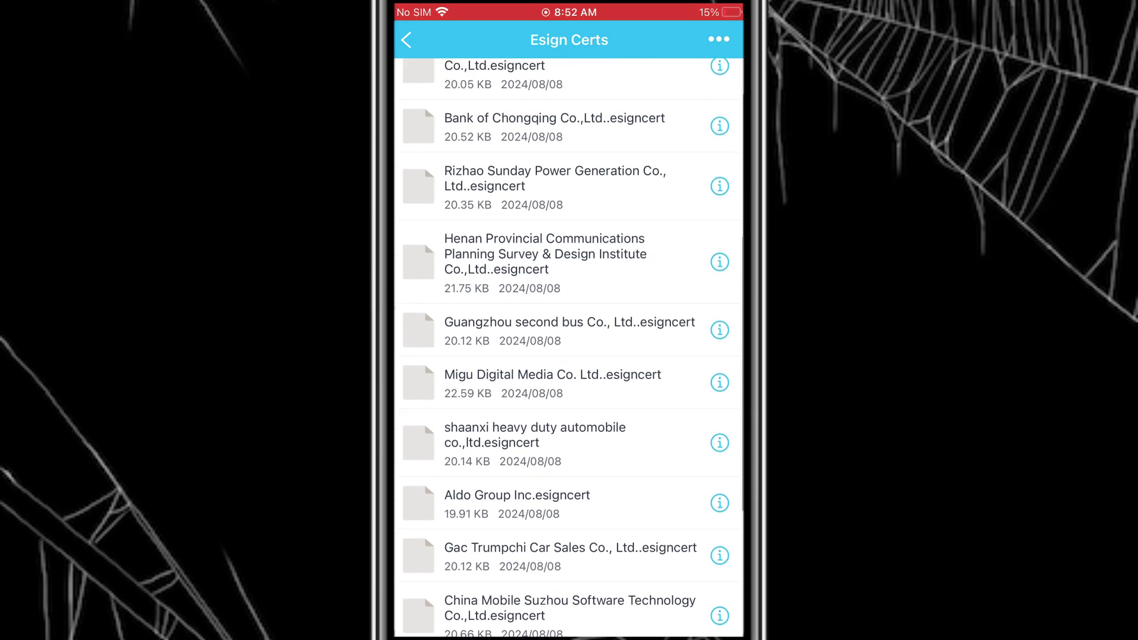
{"action": "scroll", "coordinate": [569, 346], "scroll_direction": "up", "scroll_amount": 3}
{"action": "scroll", "coordinate": [569, 356], "scroll_direction": "up", "scroll_amount": 3}
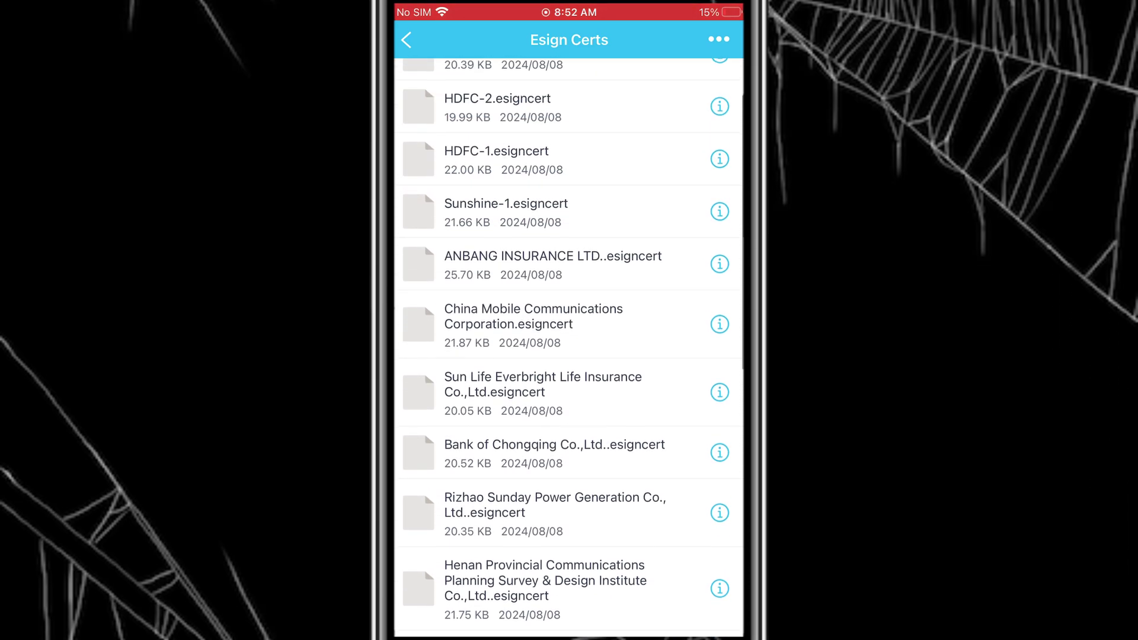
{"action": "scroll", "coordinate": [569, 356], "scroll_direction": "up", "scroll_amount": 2}
{"action": "scroll", "coordinate": [570, 357], "scroll_direction": "down", "scroll_amount": 1}
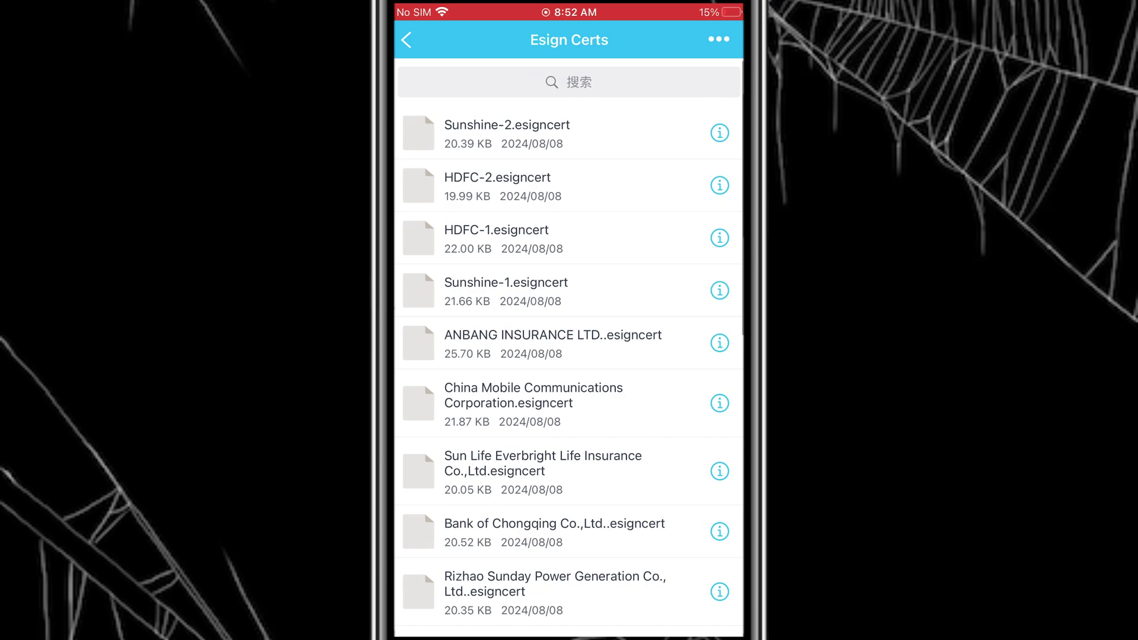
{"action": "scroll", "coordinate": [569, 356], "scroll_direction": "down", "scroll_amount": 2}
{"action": "scroll", "coordinate": [569, 347], "scroll_direction": "down", "scroll_amount": 1}
{"action": "scroll", "coordinate": [569, 347], "scroll_direction": "down", "scroll_amount": 1}
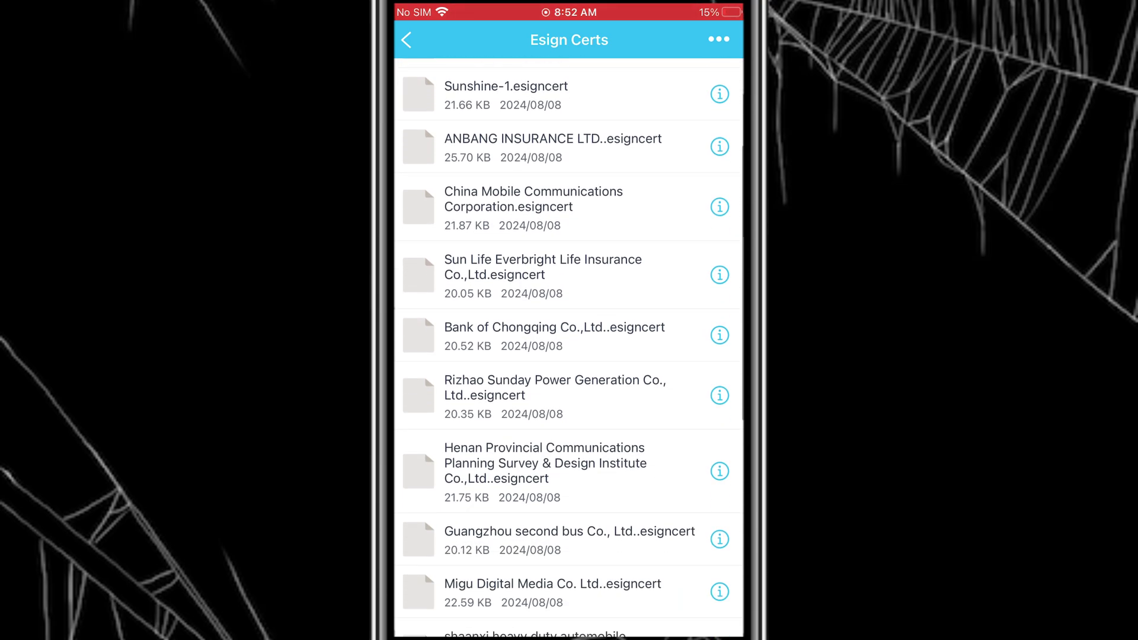
{"action": "scroll", "coordinate": [569, 347], "scroll_direction": "down", "scroll_amount": 1}
{"action": "scroll", "coordinate": [569, 347], "scroll_direction": "down", "scroll_amount": 1}
{"action": "scroll", "coordinate": [570, 347], "scroll_direction": "down", "scroll_amount": 1}
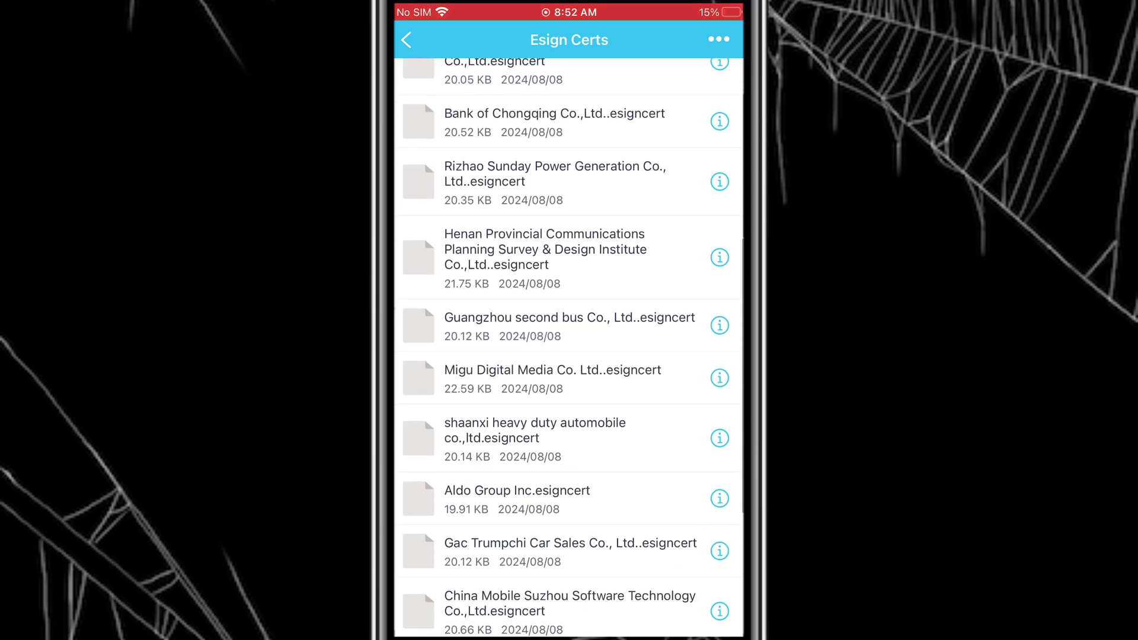
{"action": "scroll", "coordinate": [570, 347], "scroll_direction": "down", "scroll_amount": 1}
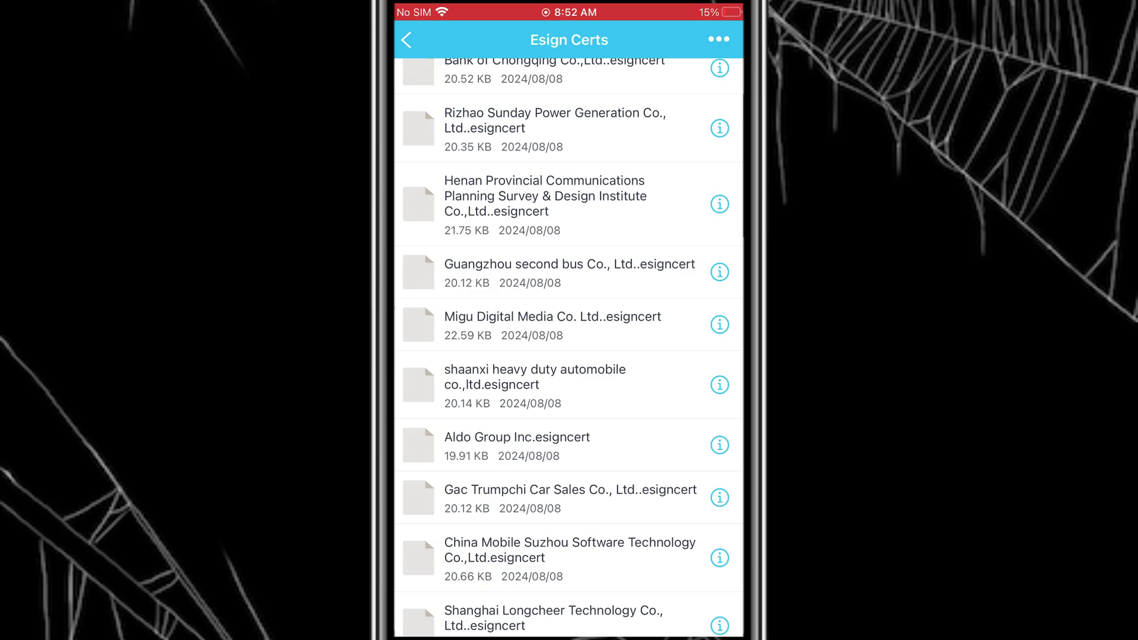
{"action": "left_click", "coordinate": [533, 445]}
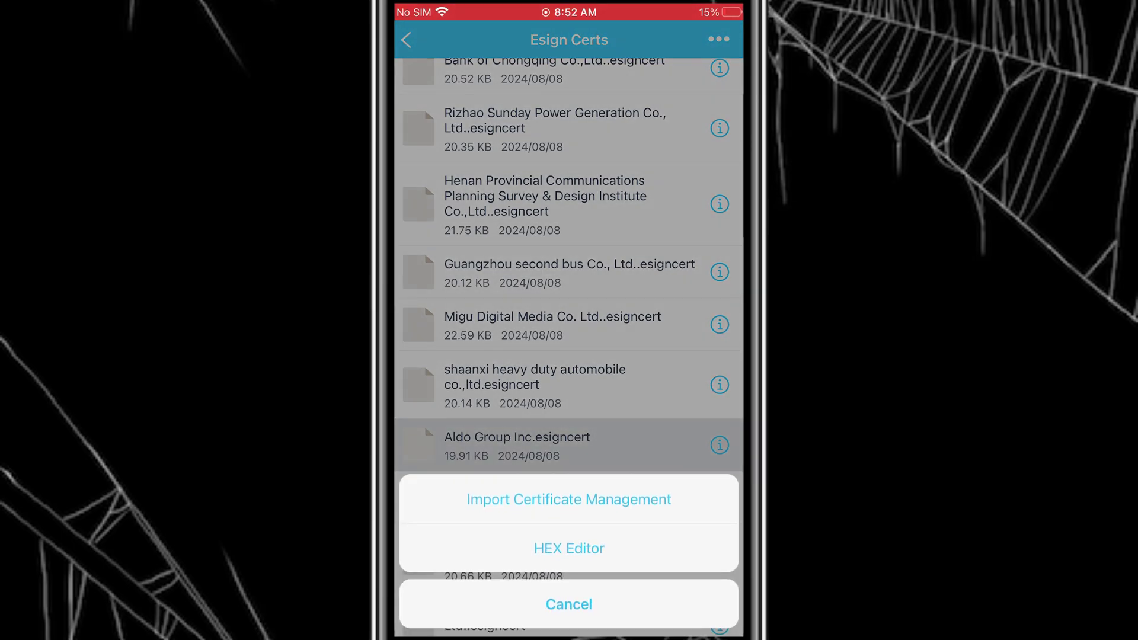
{"action": "left_click", "coordinate": [570, 499]}
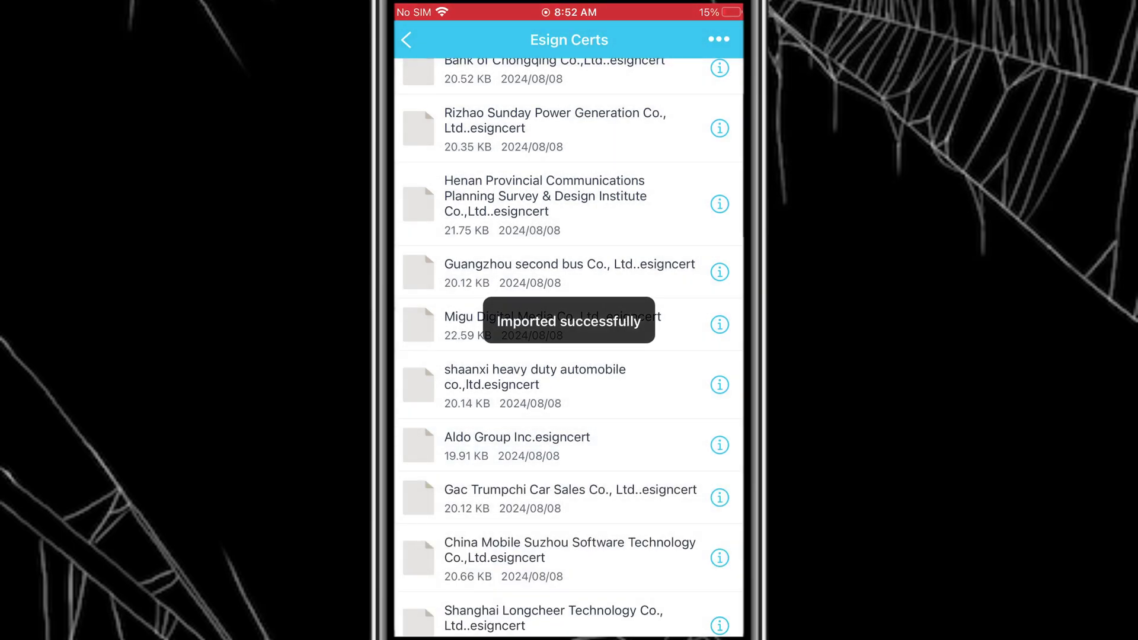
Import TrollInstallerX.ipa from Downloads into ESign's app library.
{"action": "left_click", "coordinate": [406, 40]}
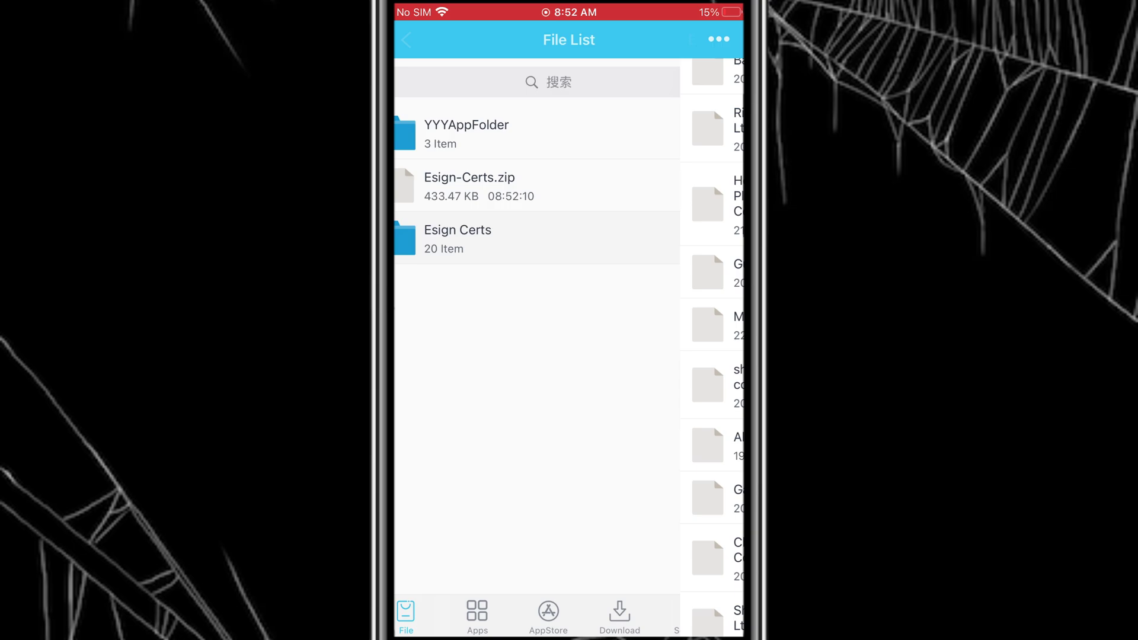
{"action": "left_click", "coordinate": [718, 40]}
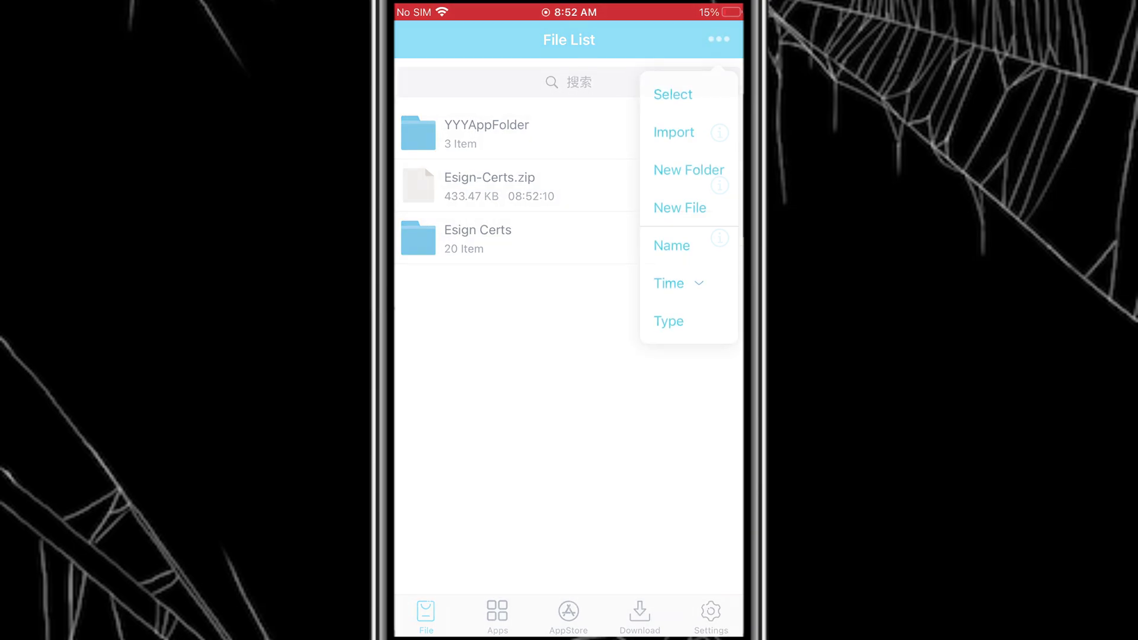
{"action": "left_click", "coordinate": [674, 133]}
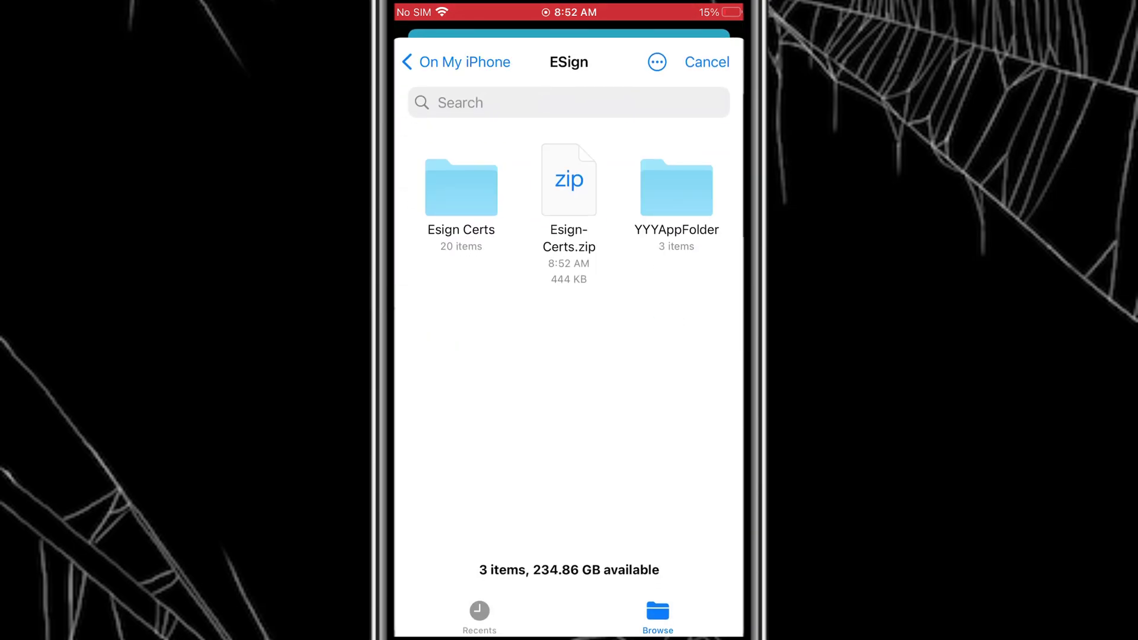
{"action": "left_click", "coordinate": [457, 62]}
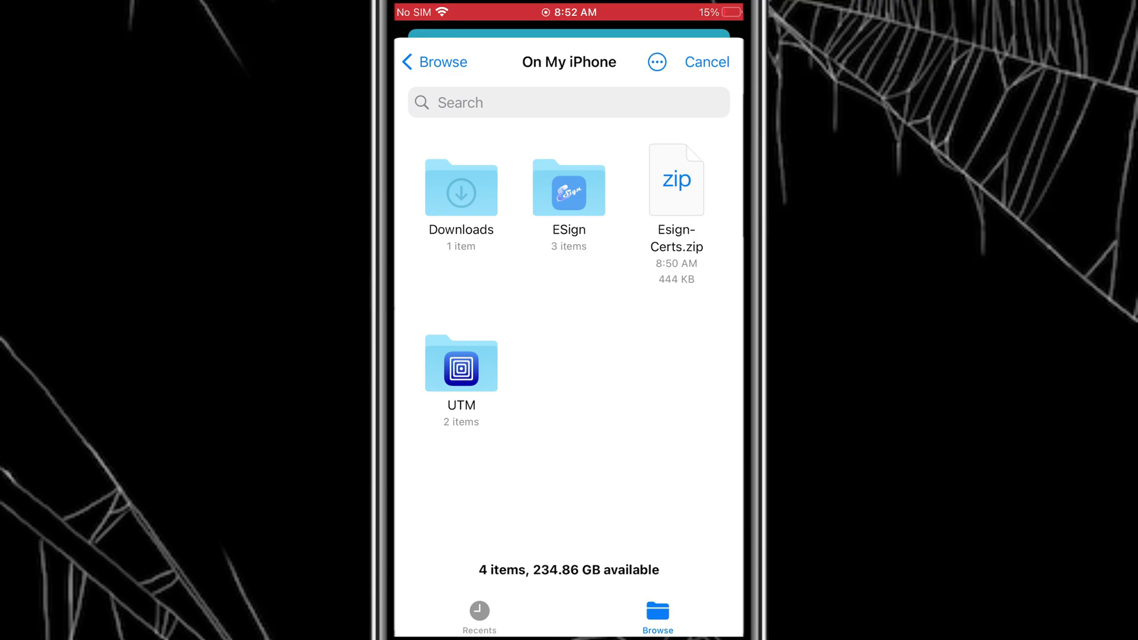
{"action": "left_click", "coordinate": [461, 189]}
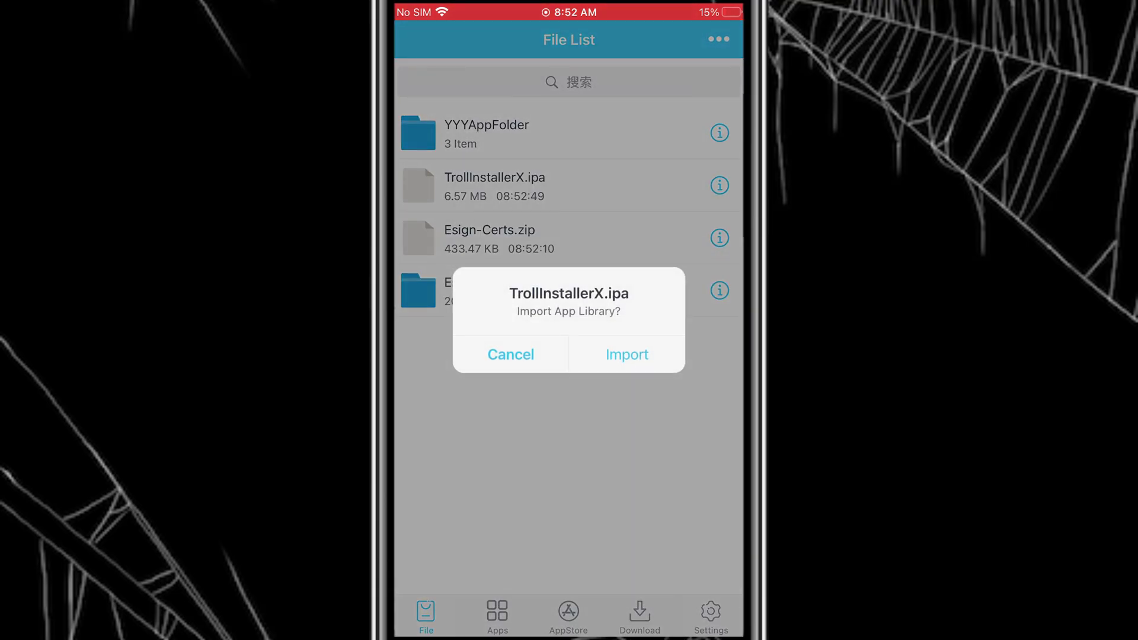
{"action": "left_click", "coordinate": [626, 354]}
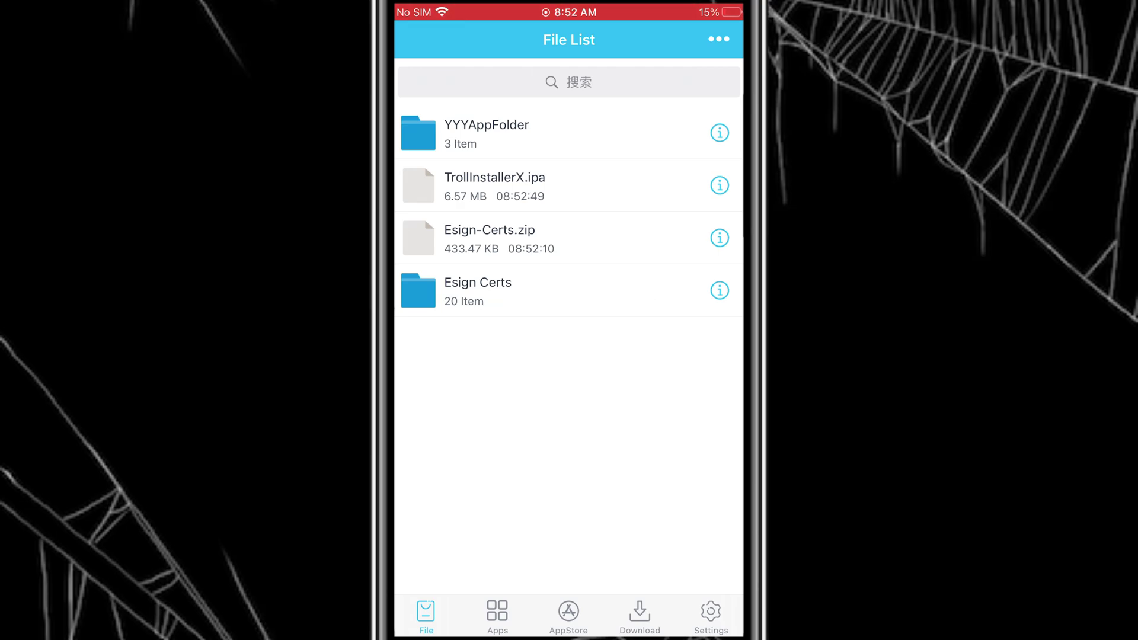
Sign TrollInstallerX with the Aldo Group certificate and install it.
{"action": "left_click", "coordinate": [497, 616]}
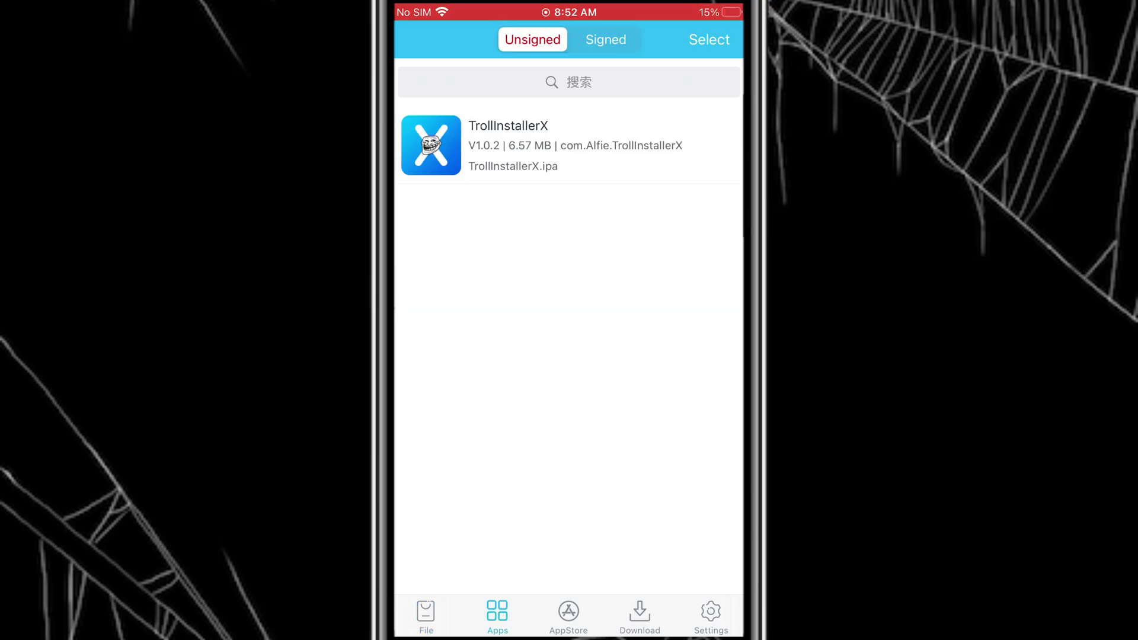
{"action": "left_click", "coordinate": [569, 145]}
{"action": "left_click", "coordinate": [570, 253]}
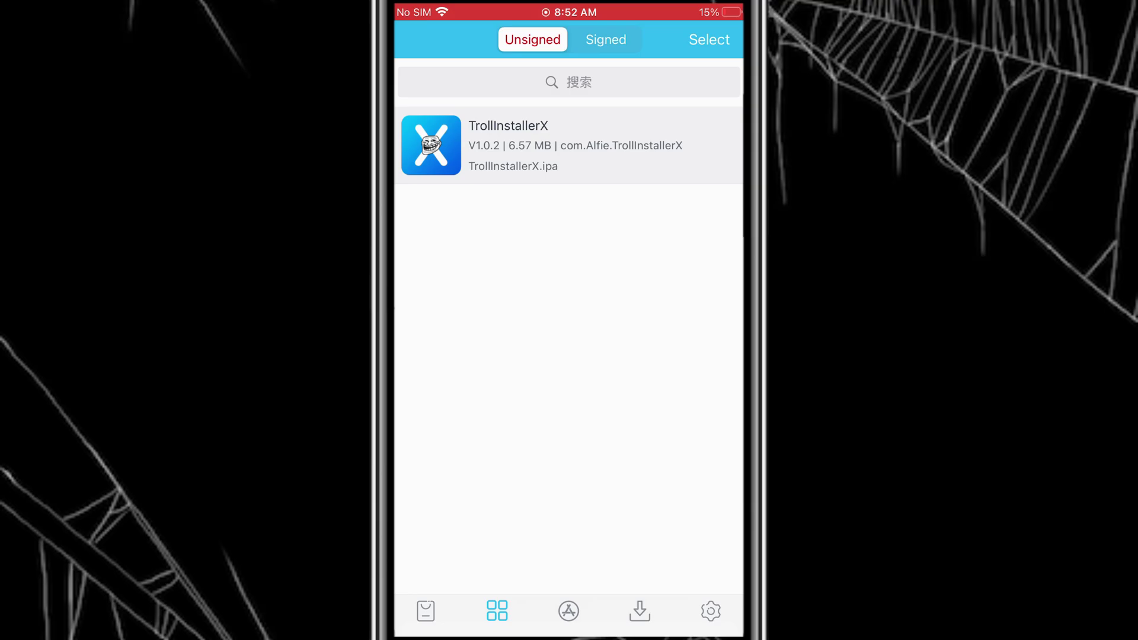
{"action": "left_click", "coordinate": [569, 526]}
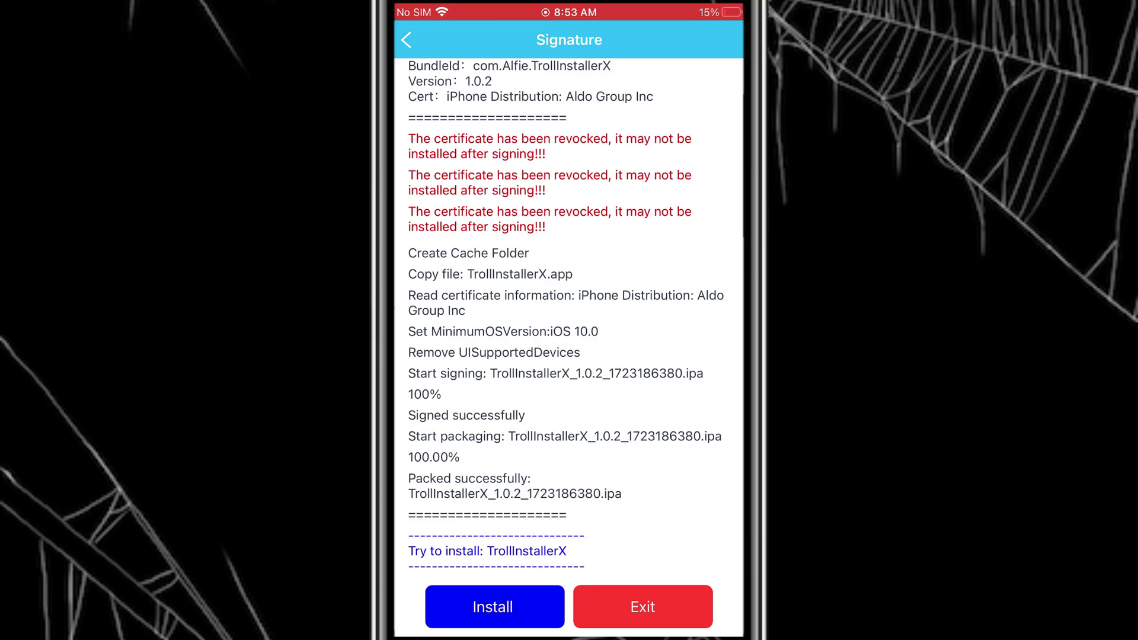
{"action": "left_click", "coordinate": [625, 356]}
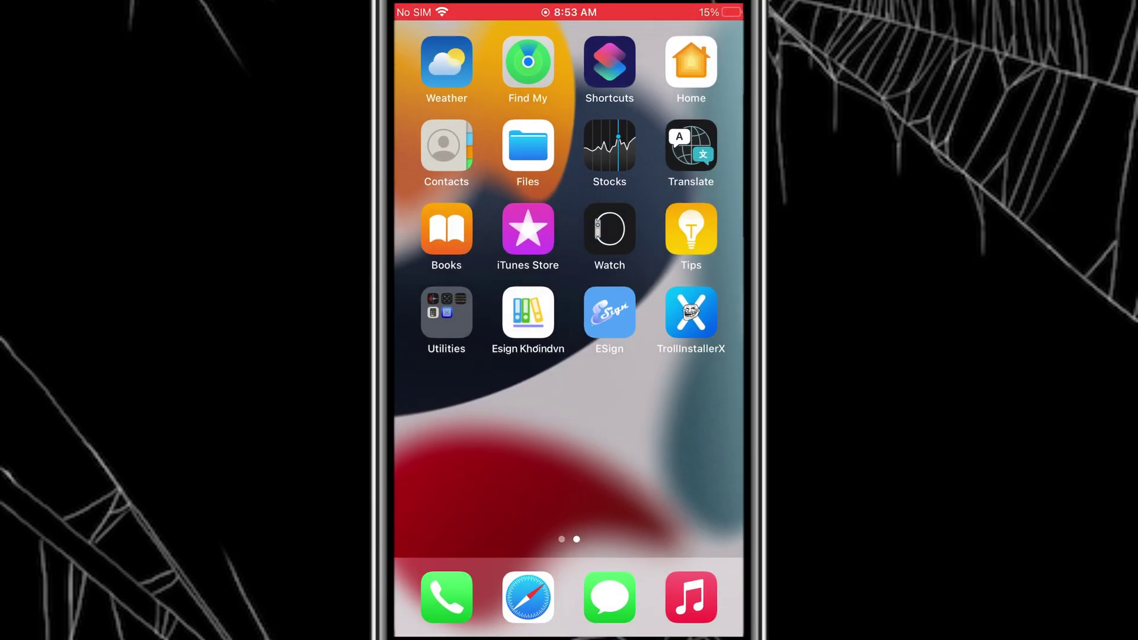
Run TrollInstallerX's Install TrollStore using Tips as persistence helper, then go Home.
{"action": "left_click", "coordinate": [690, 312]}
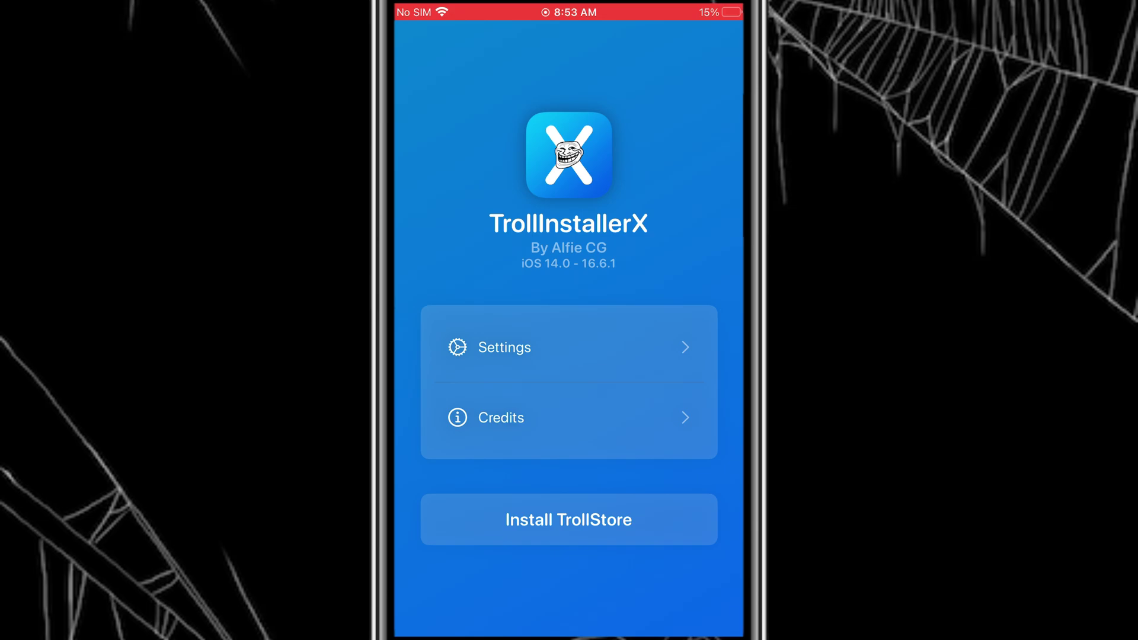
{"action": "left_click", "coordinate": [567, 519]}
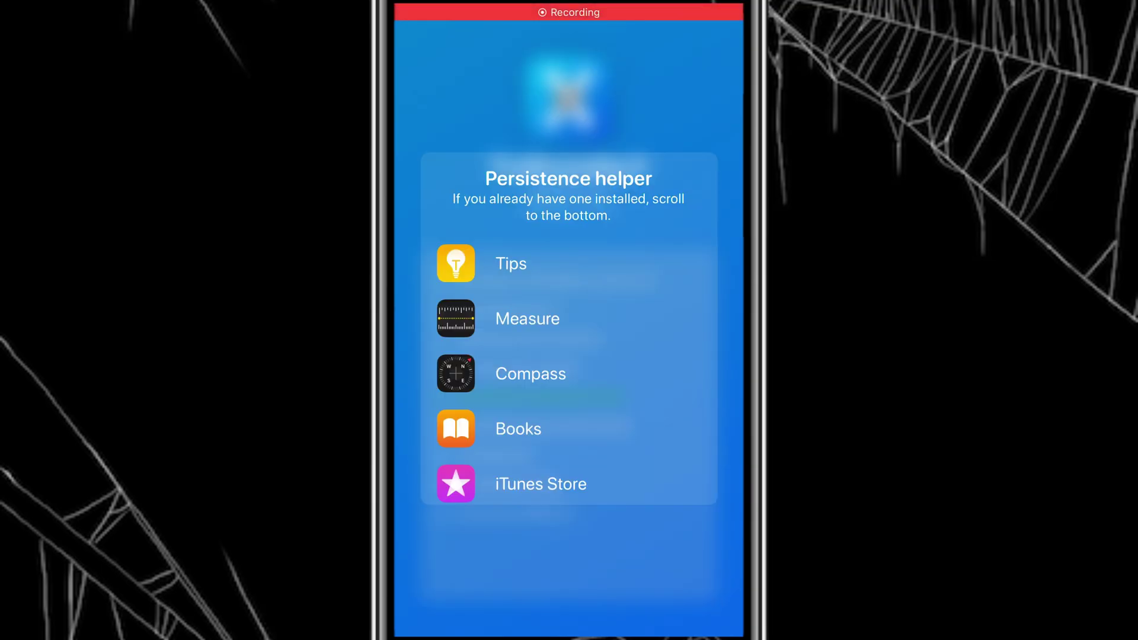
{"action": "left_click", "coordinate": [511, 263]}
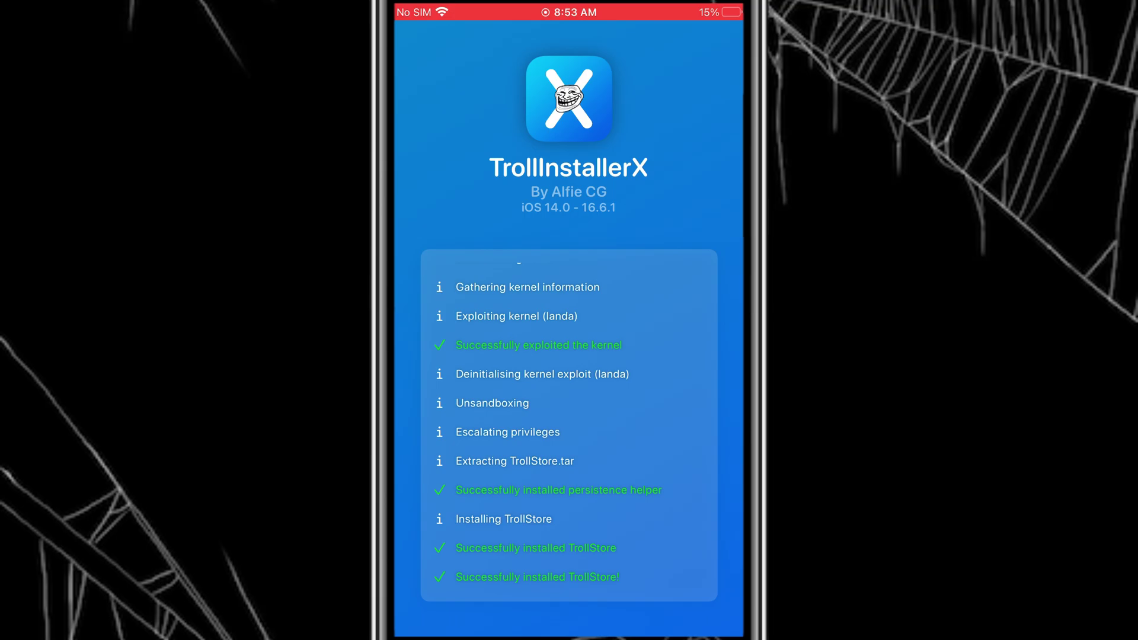
{"action": "key", "text": "super"}
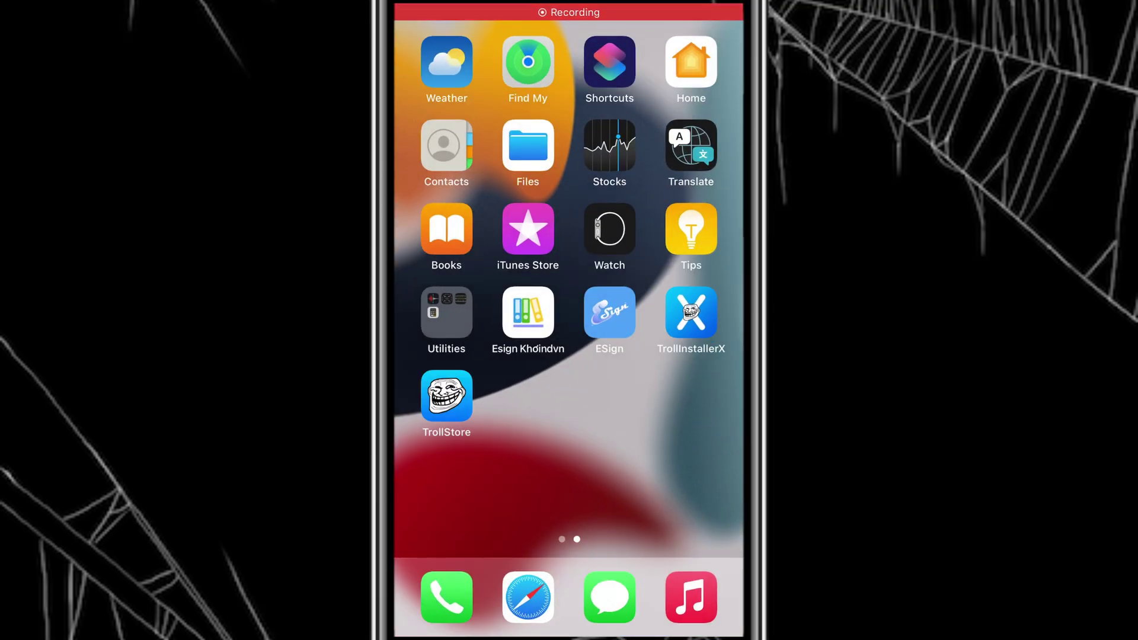
{"action": "left_click", "coordinate": [447, 396]}
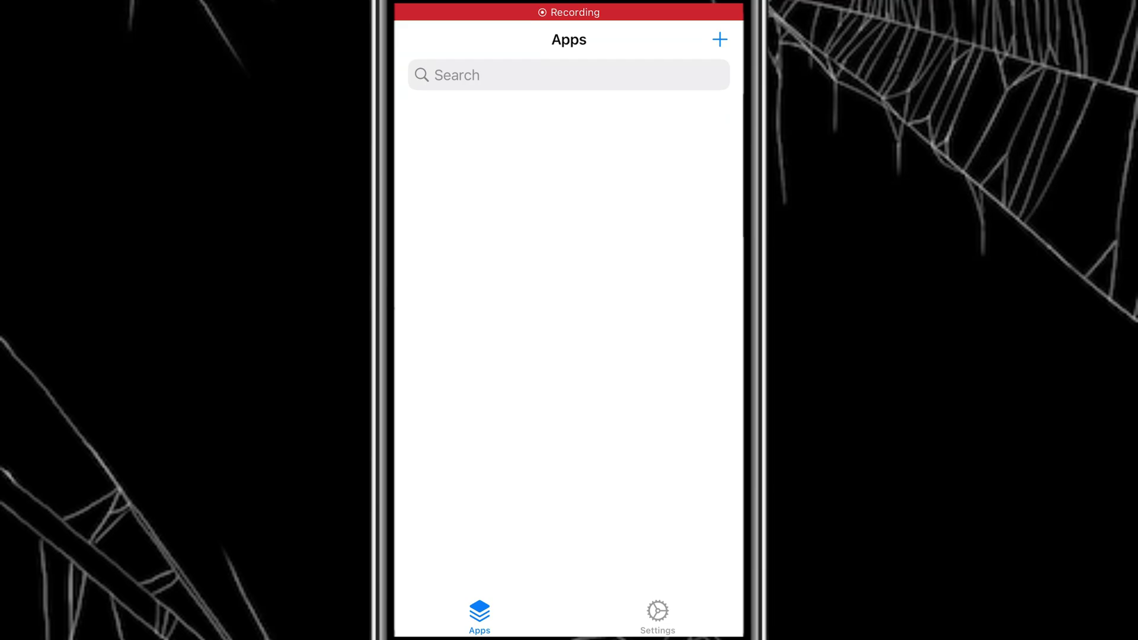
{"action": "left_click", "coordinate": [656, 614]}
{"action": "scroll", "coordinate": [569, 356], "scroll_direction": "down", "scroll_amount": 5}
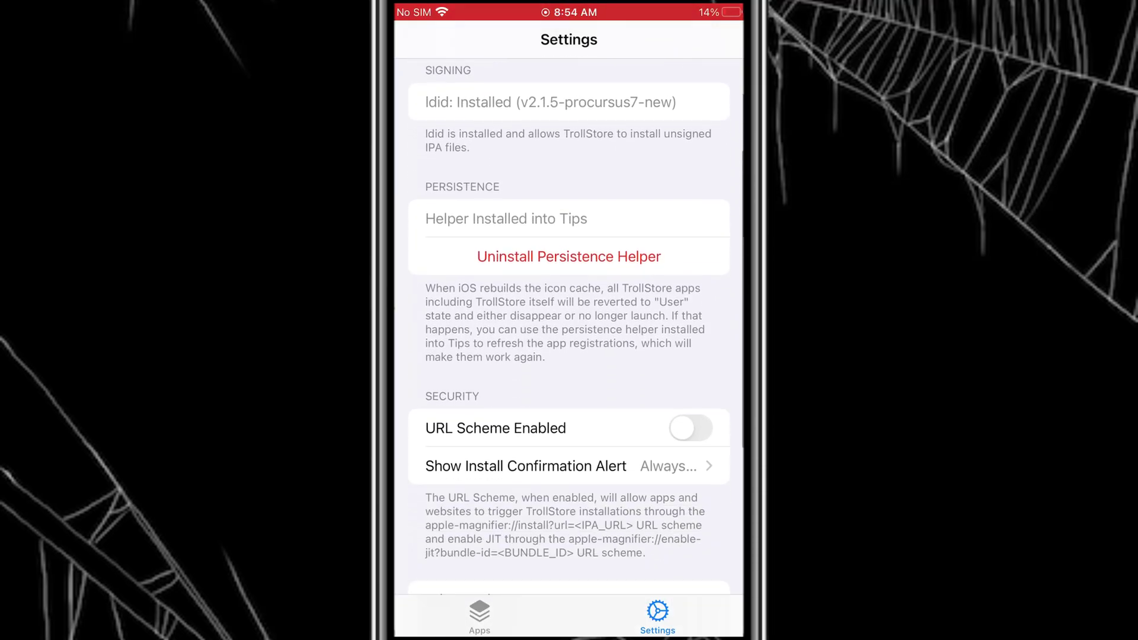
{"action": "scroll", "coordinate": [569, 355], "scroll_direction": "up", "scroll_amount": 5}
{"action": "left_click", "coordinate": [479, 614]}
{"action": "left_click", "coordinate": [657, 614]}
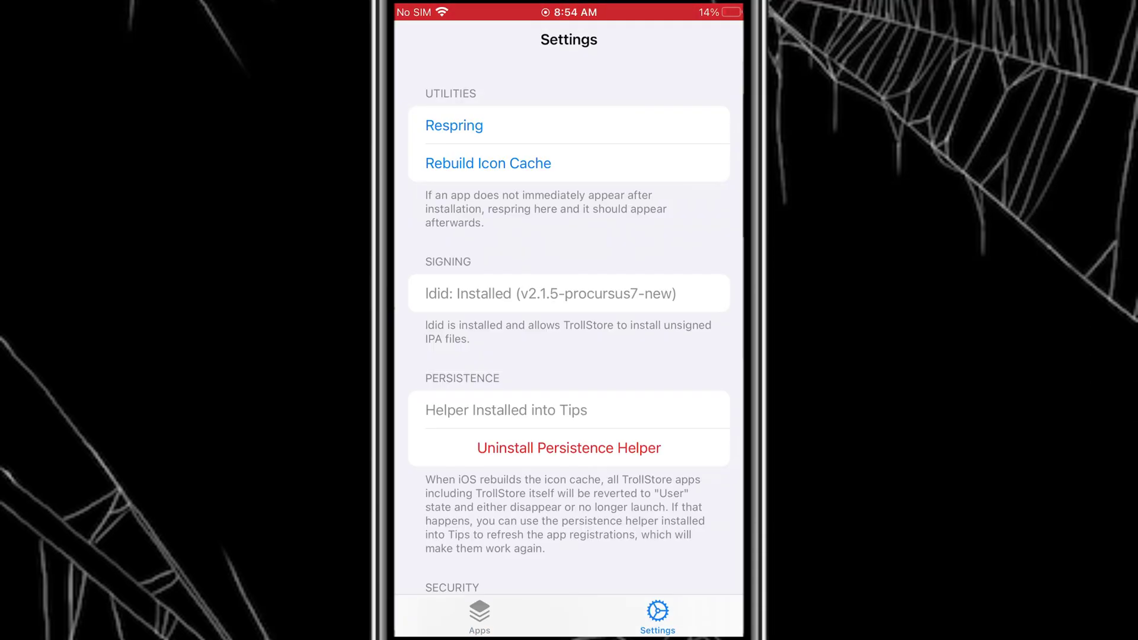
{"action": "left_click", "coordinate": [480, 614]}
{"action": "left_click", "coordinate": [719, 39]}
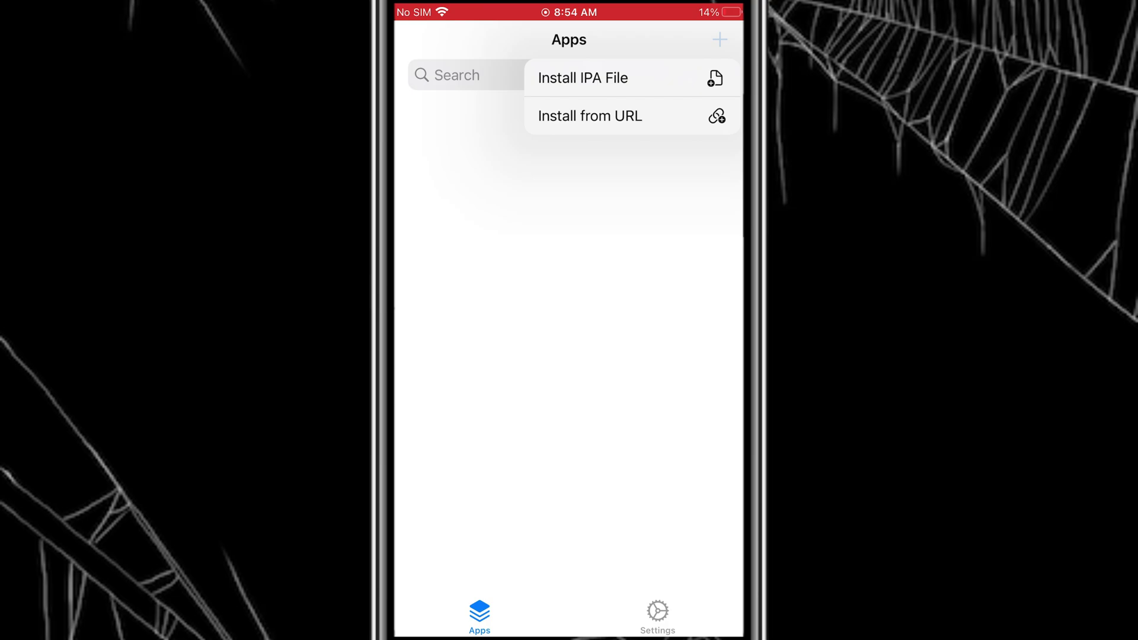
{"action": "left_click", "coordinate": [583, 77]}
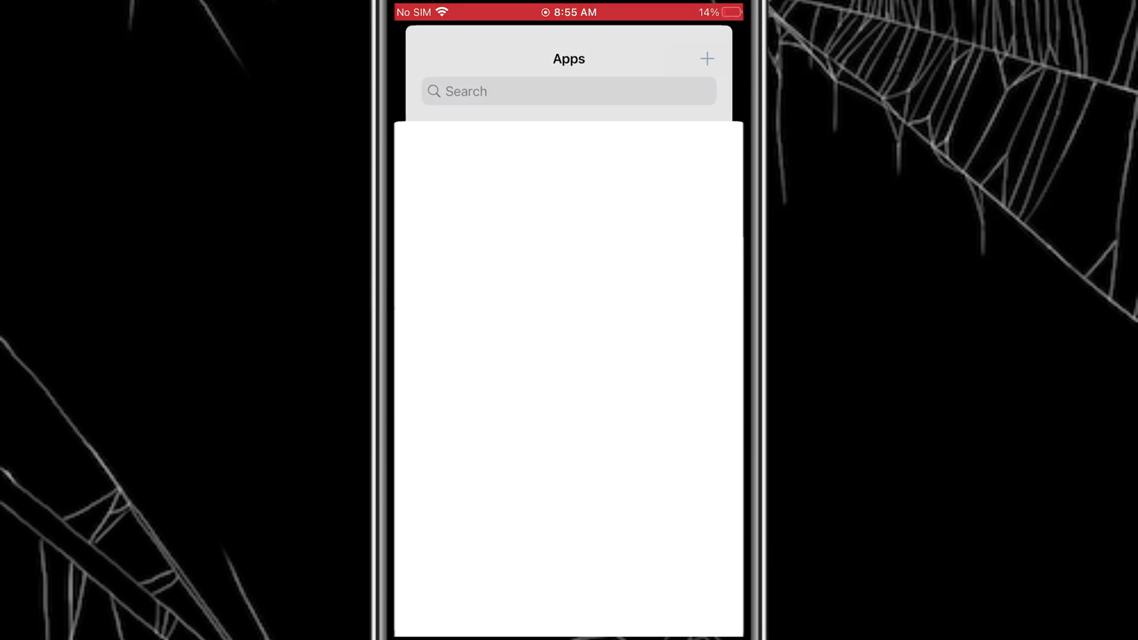
{"action": "left_click", "coordinate": [457, 62]}
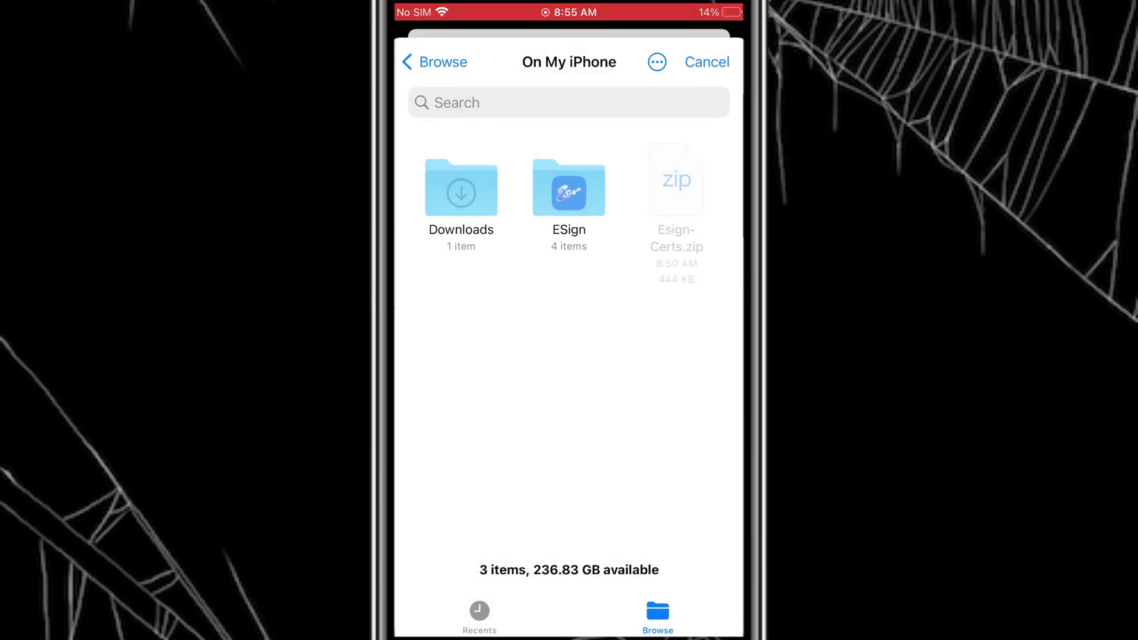
{"action": "left_click", "coordinate": [461, 189]}
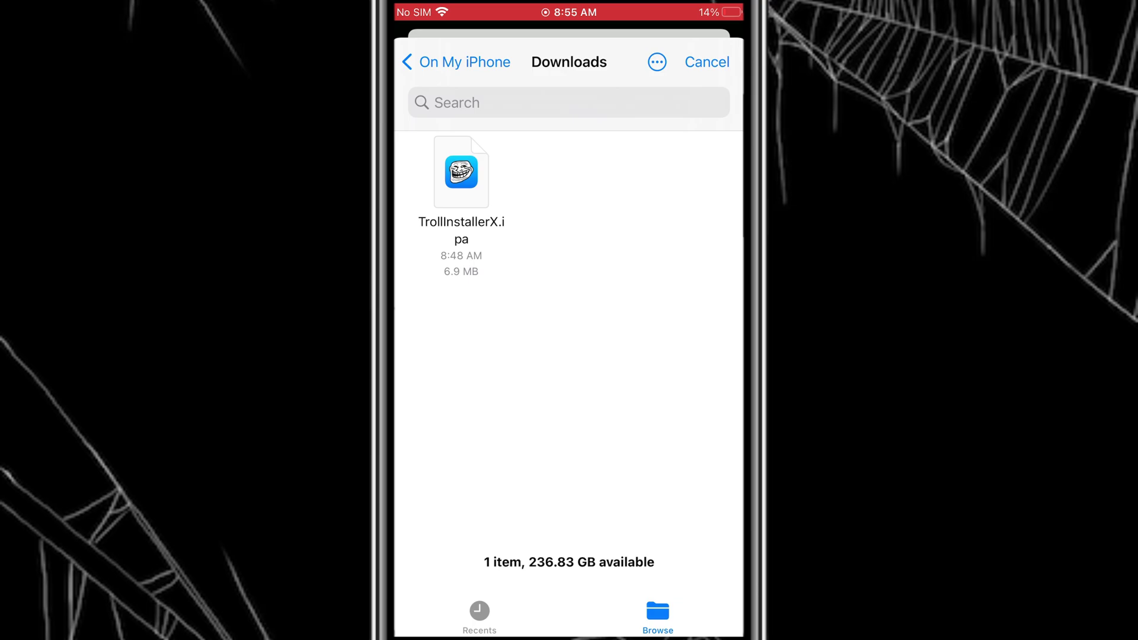
{"action": "left_click", "coordinate": [479, 617]}
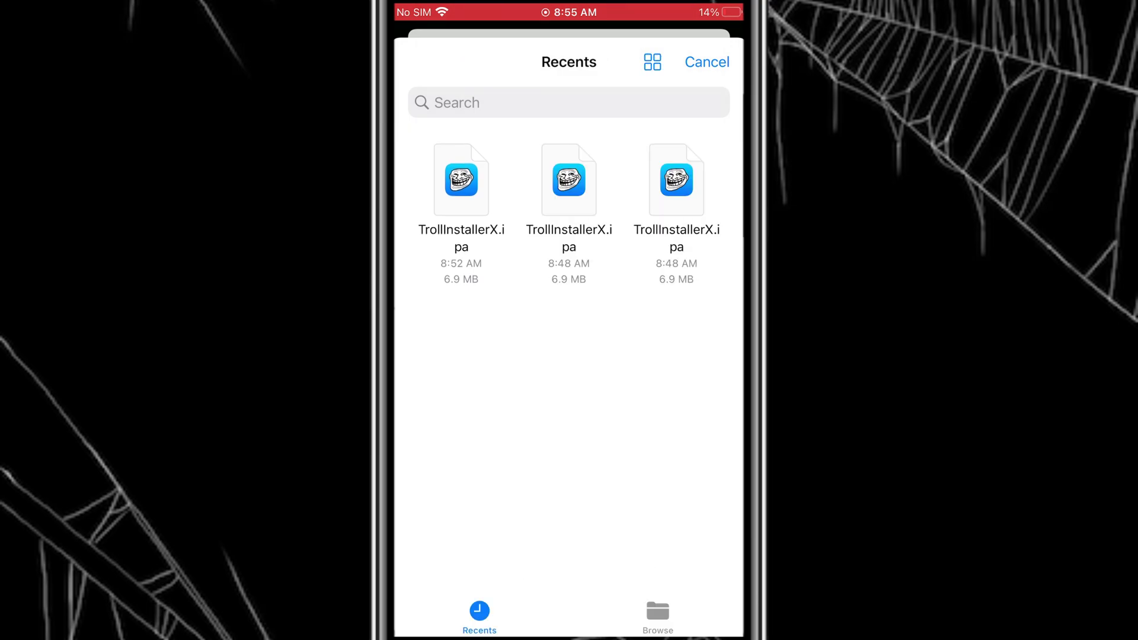
{"action": "left_click", "coordinate": [707, 62]}
{"action": "left_click", "coordinate": [657, 616]}
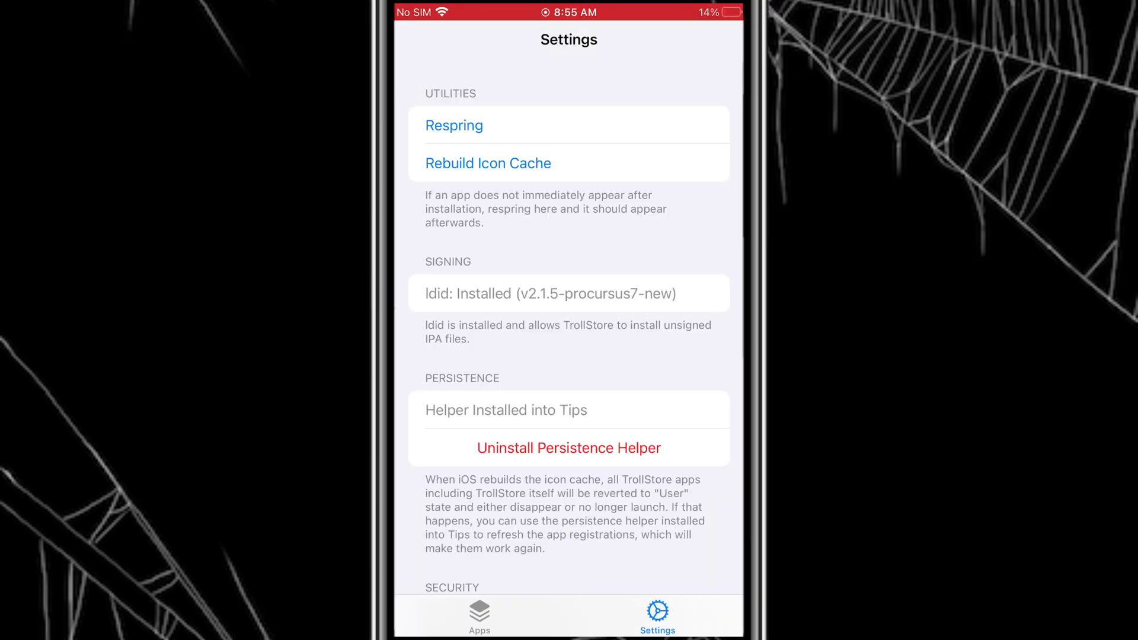
{"action": "left_click_drag", "start_coordinate": [569, 636], "coordinate": [569, 400]}
{"action": "left_click_drag", "start_coordinate": [498, 400], "coordinate": [569, 106]}
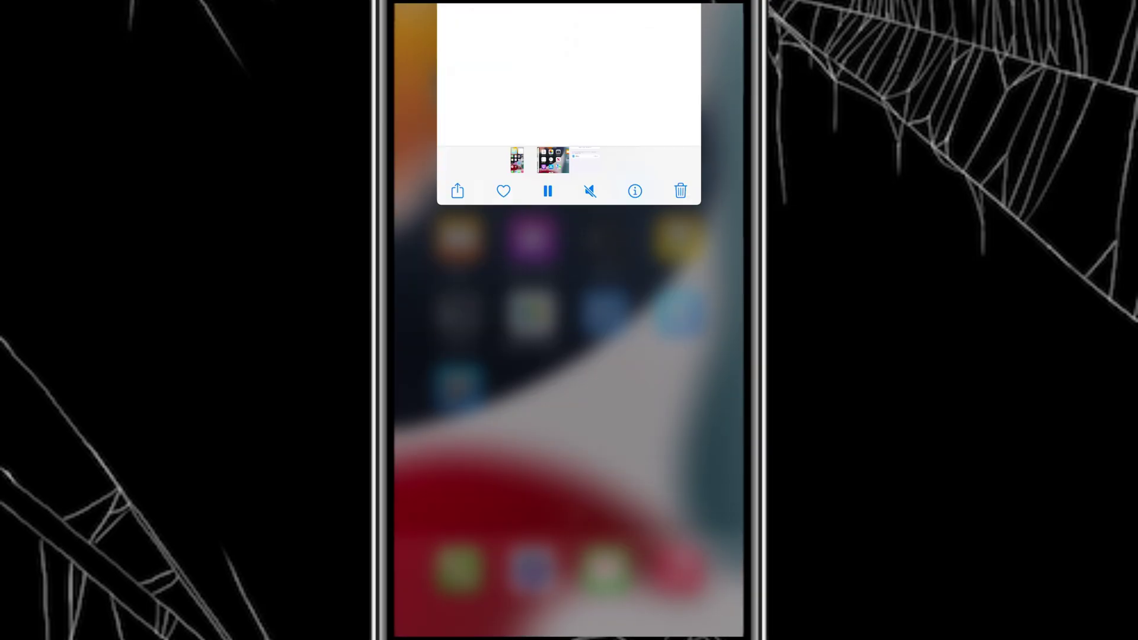